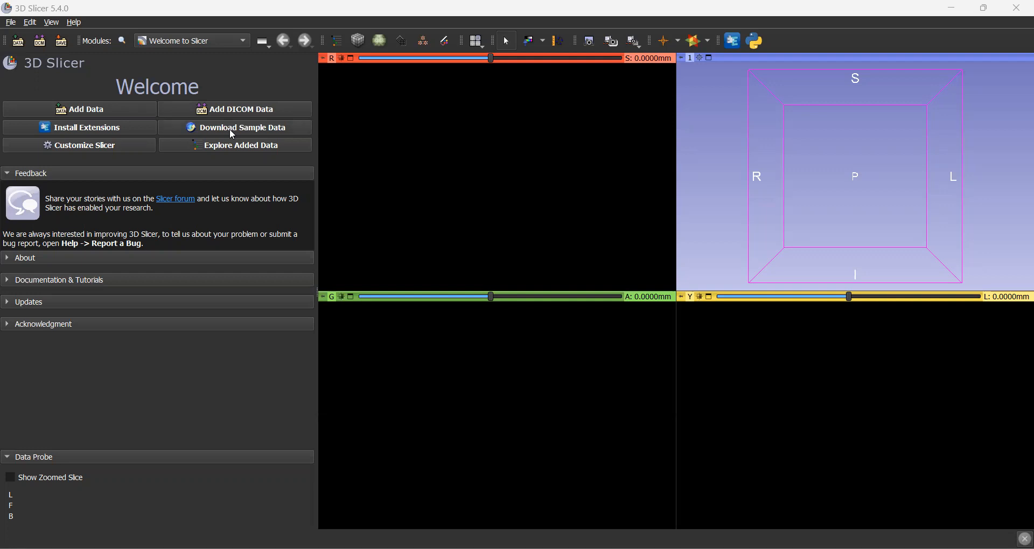
- Open the sample data collection and load the CTACardio dataset
left_click(268, 59)
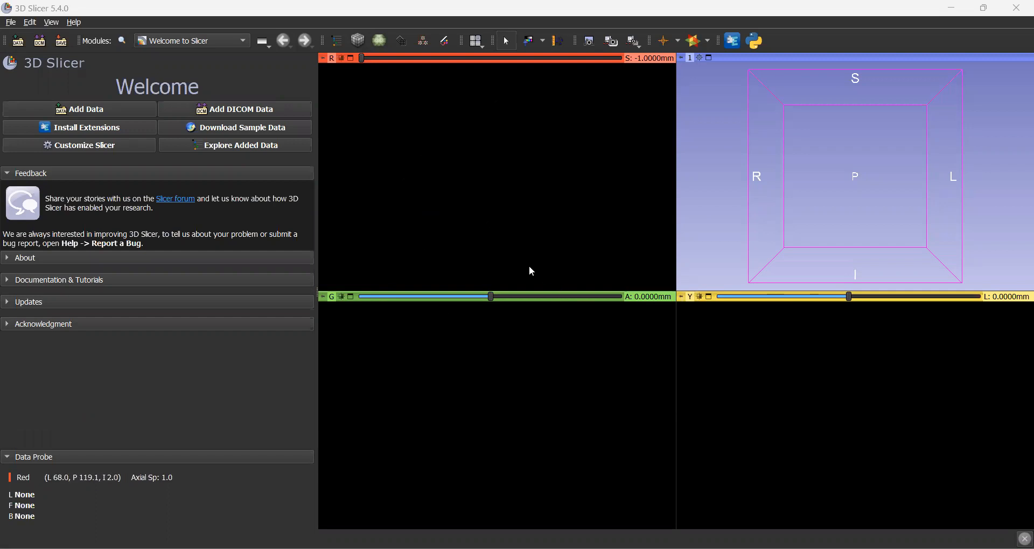
left_click(222, 135)
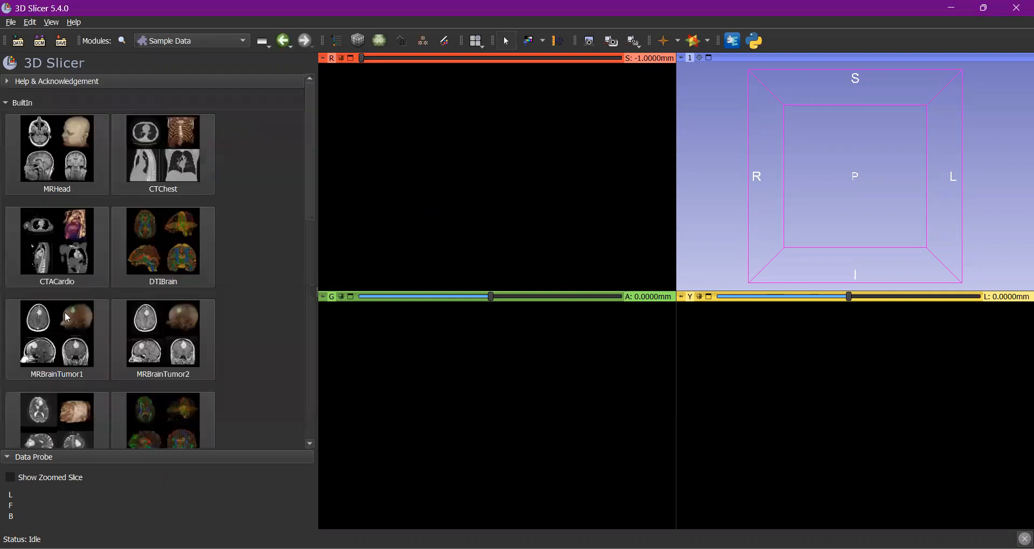
left_click(73, 270)
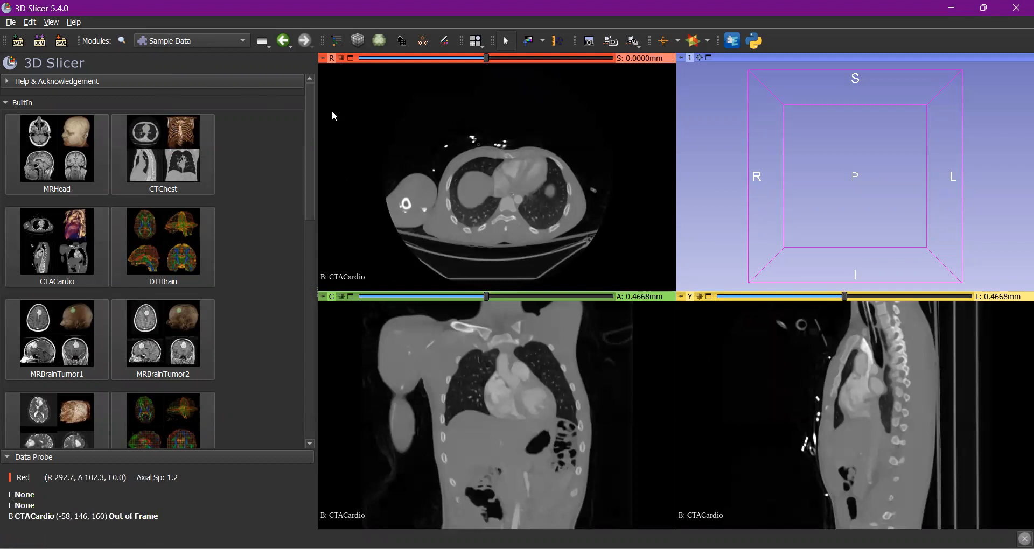
- Try the Conventional view layout and return to the Four-Up layout
mouse_move(323, 58)
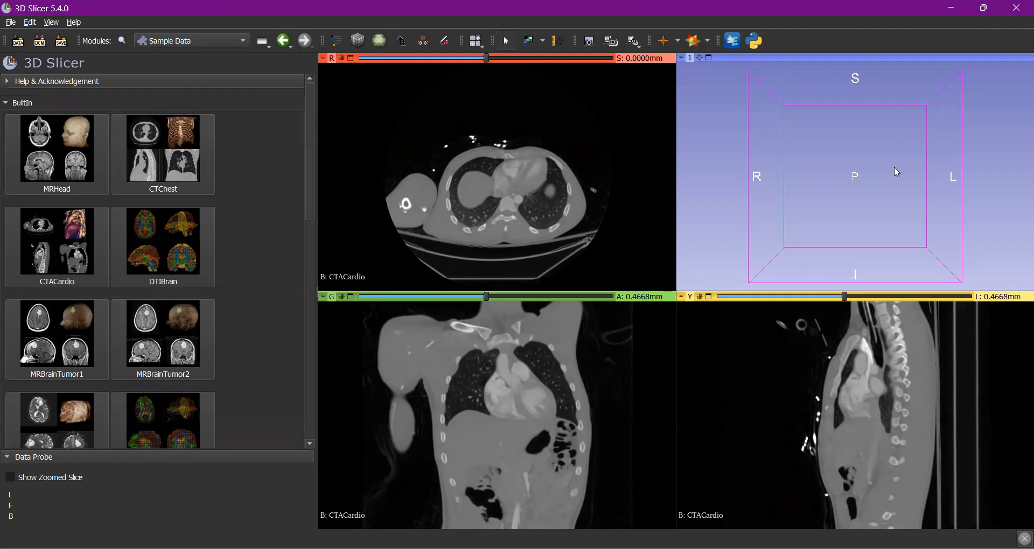
left_click(476, 42)
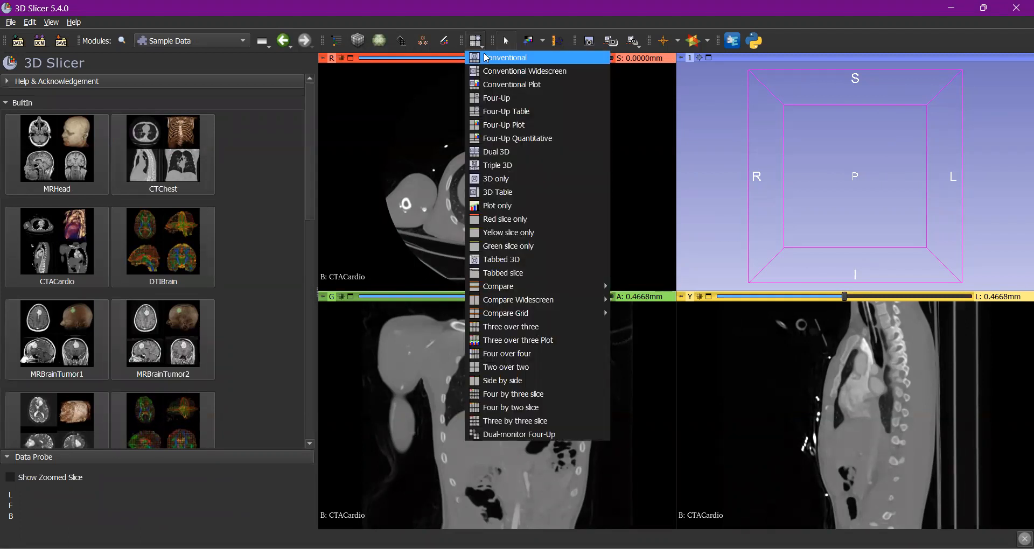
left_click(486, 58)
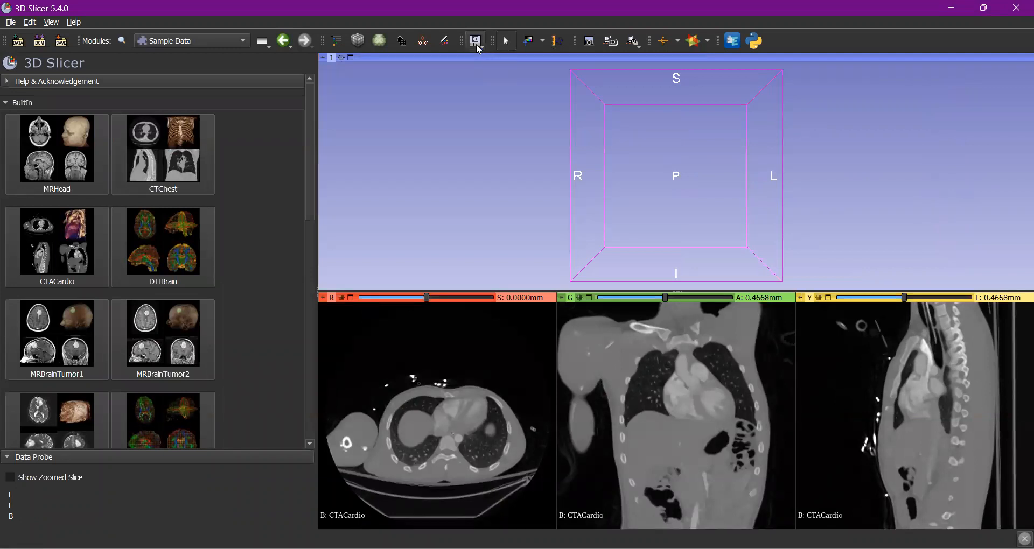
left_click(476, 43)
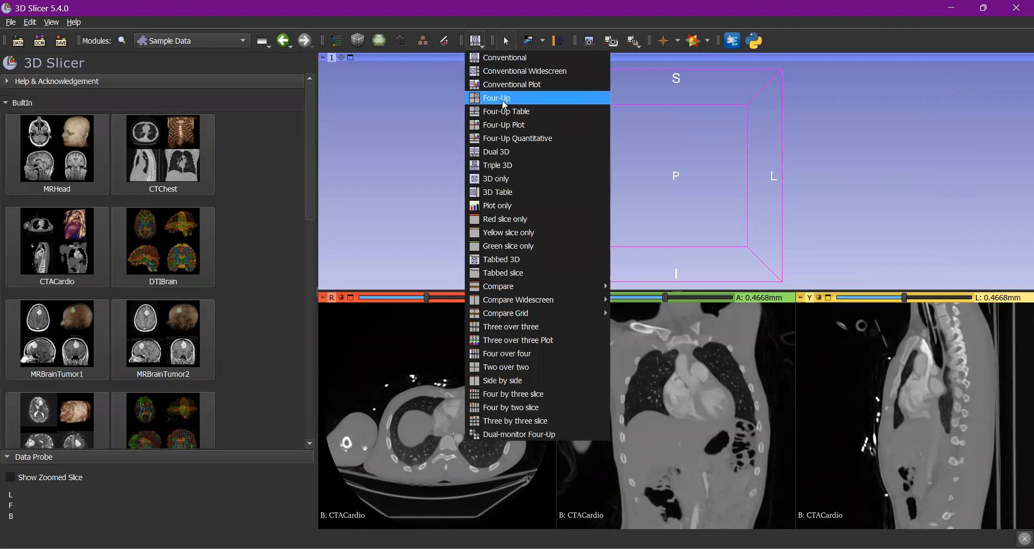
left_click(501, 98)
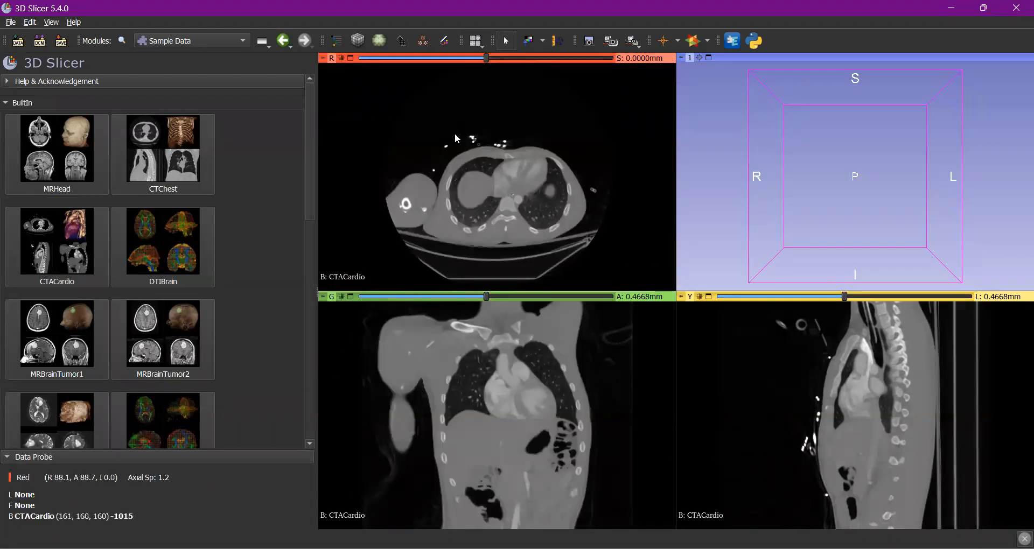
- Collapse the BuiltIn sample list and adjust the window/level of the CTACardio slices to darken the soft tissue
left_click(25, 105)
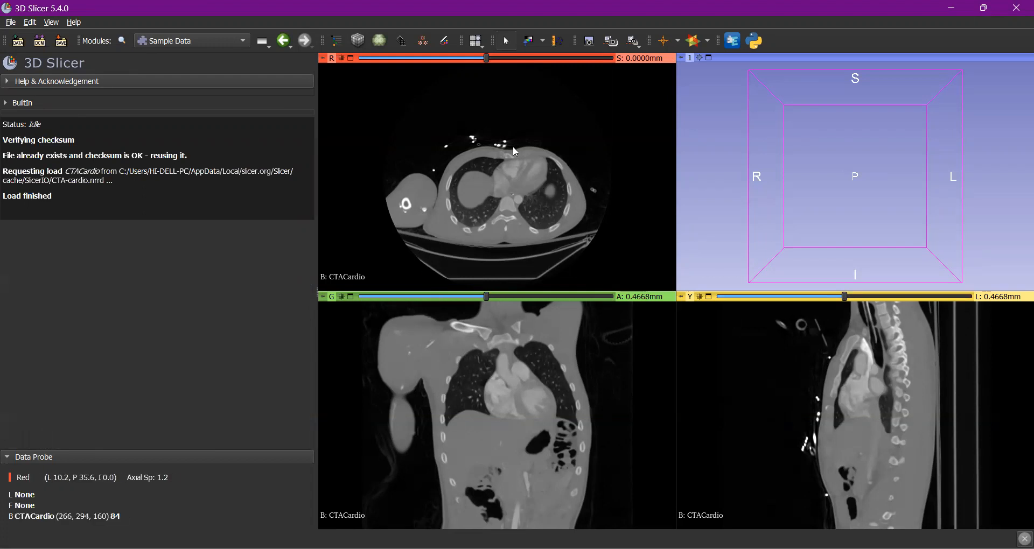
left_click(533, 45)
left_click_drag(488, 153, 496, 195)
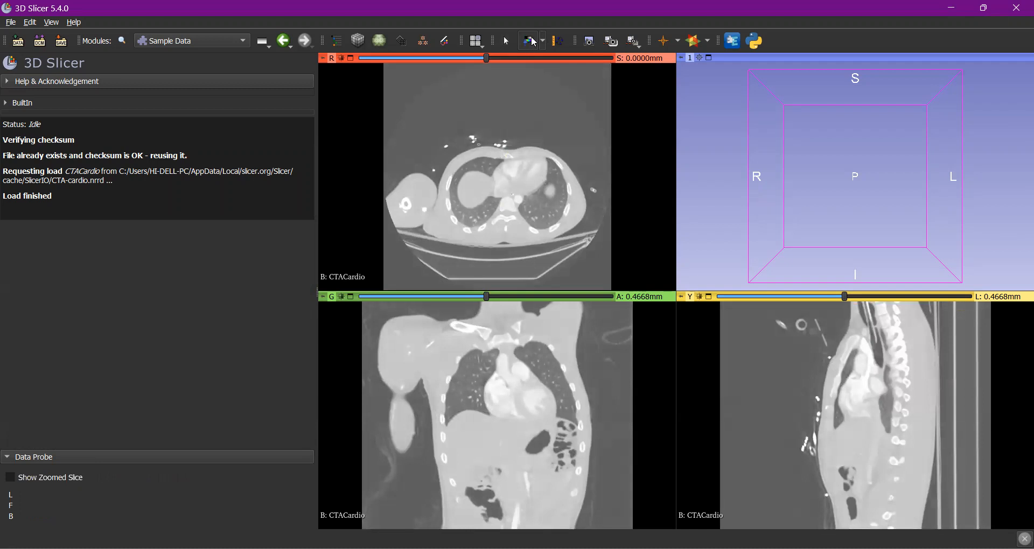
left_click_drag(490, 209, 524, 175)
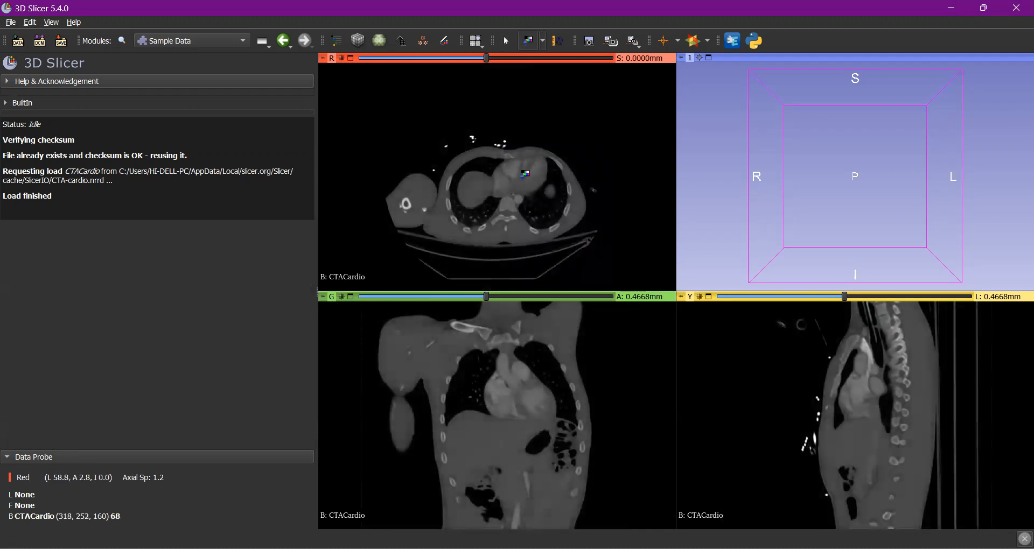
scroll(526, 175, "up", 1)
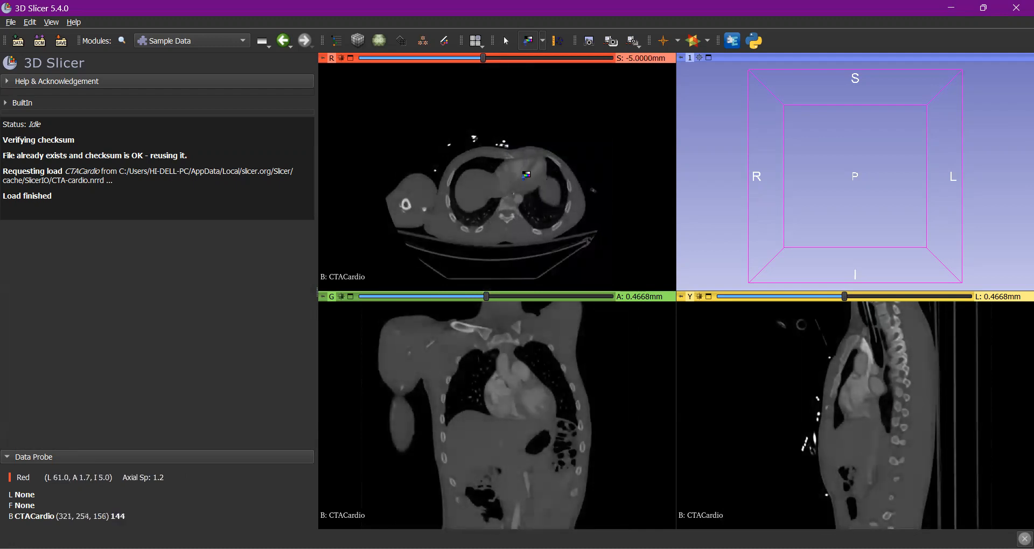
scroll(526, 174, "down", 1)
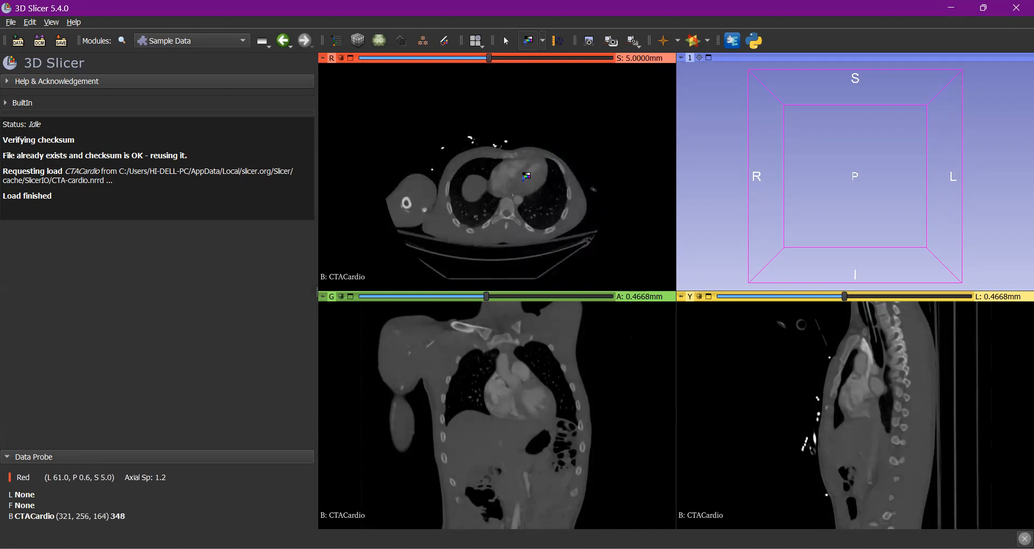
left_click_drag(519, 177, 535, 197)
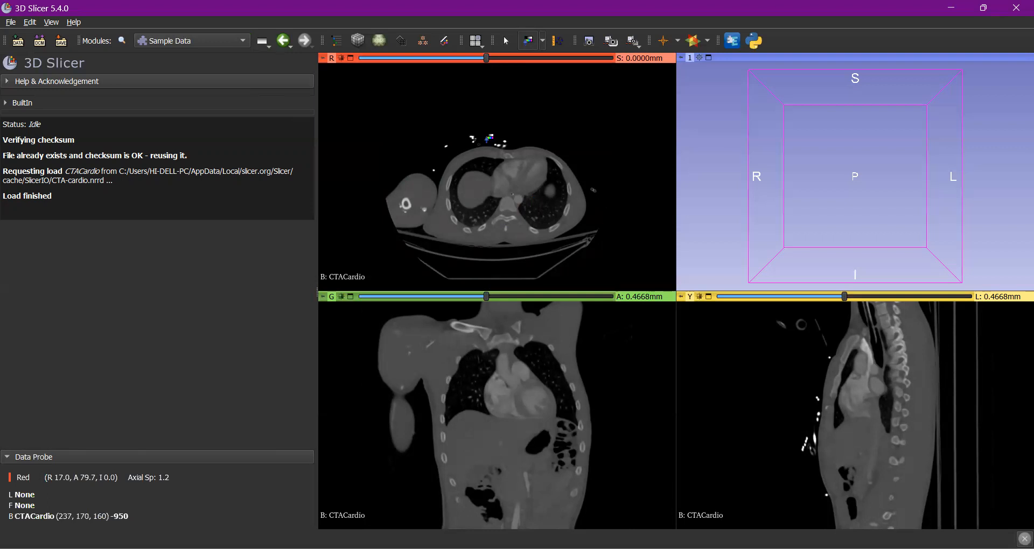
- Open the Segment Editor module and add two empty segments for the CTACardio volume
left_click(225, 46)
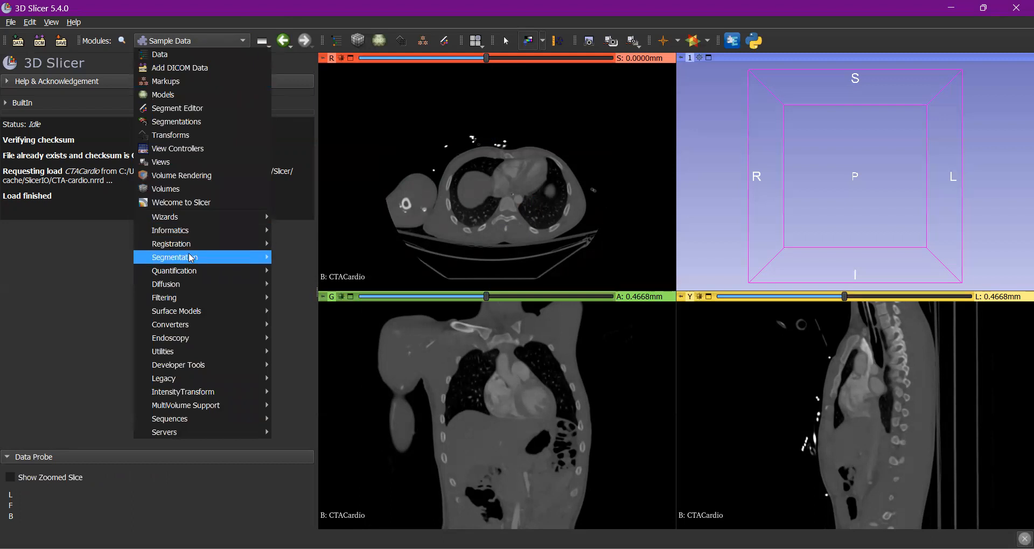
mouse_move(233, 261)
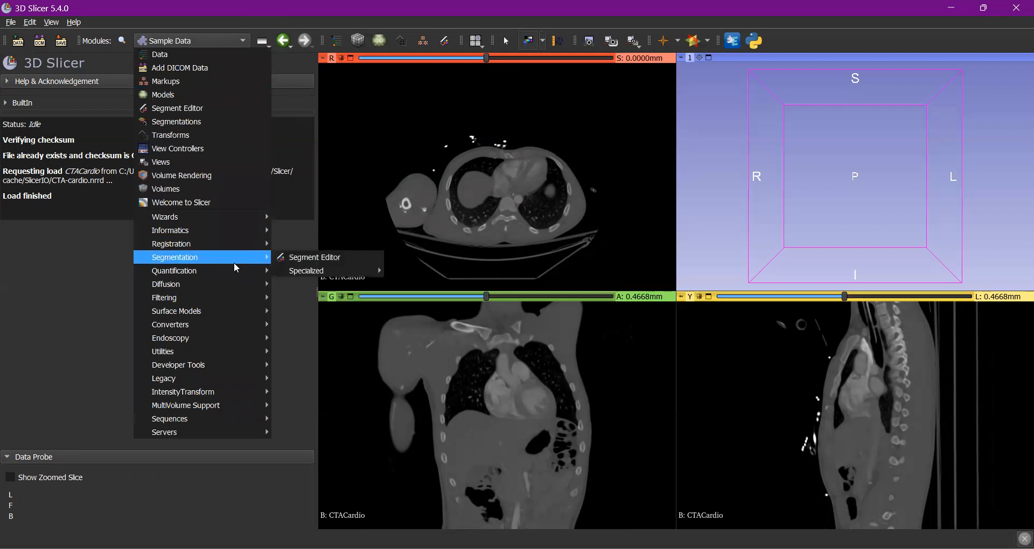
left_click(310, 258)
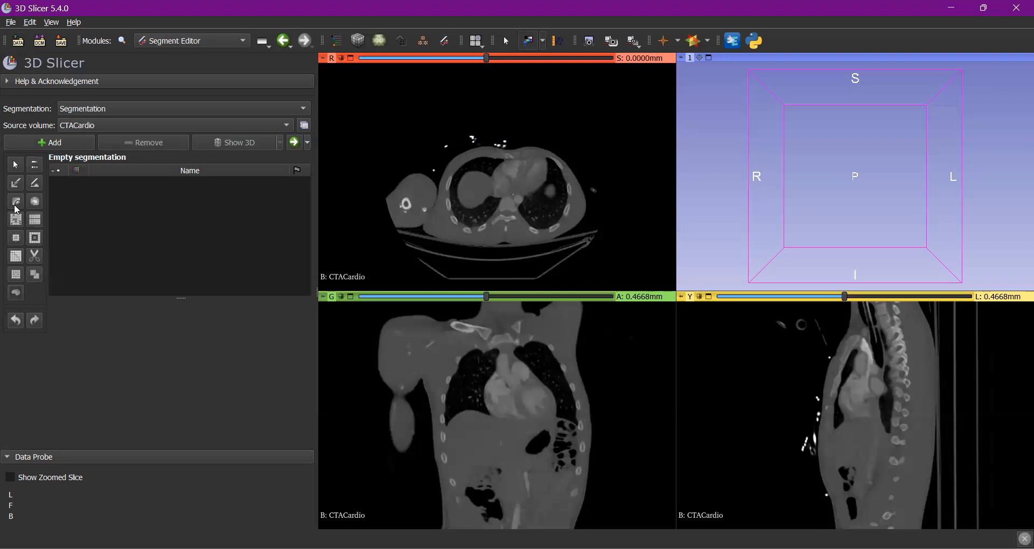
left_click(58, 146)
left_click(58, 147)
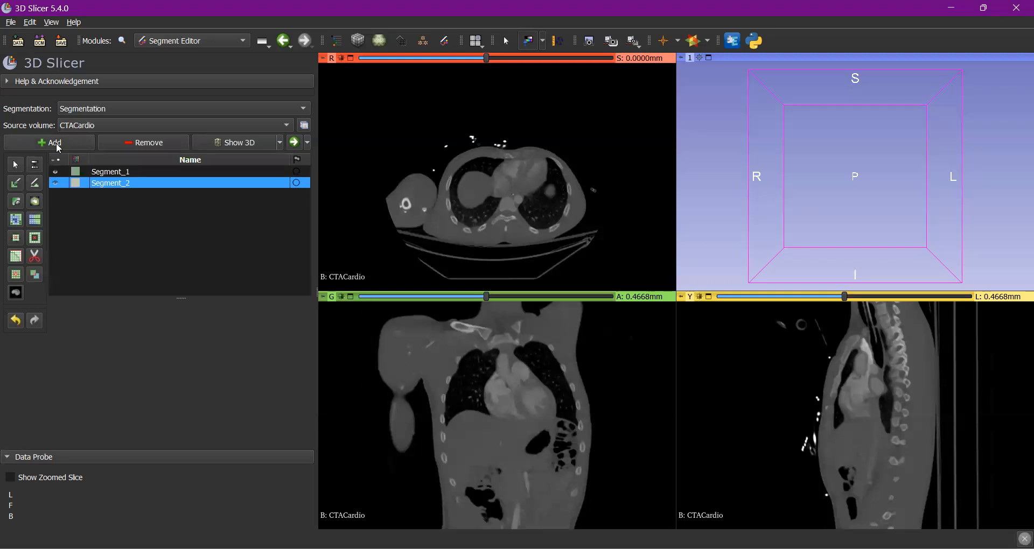
- Rename the first segment as background and the second as bone
double_click(106, 172)
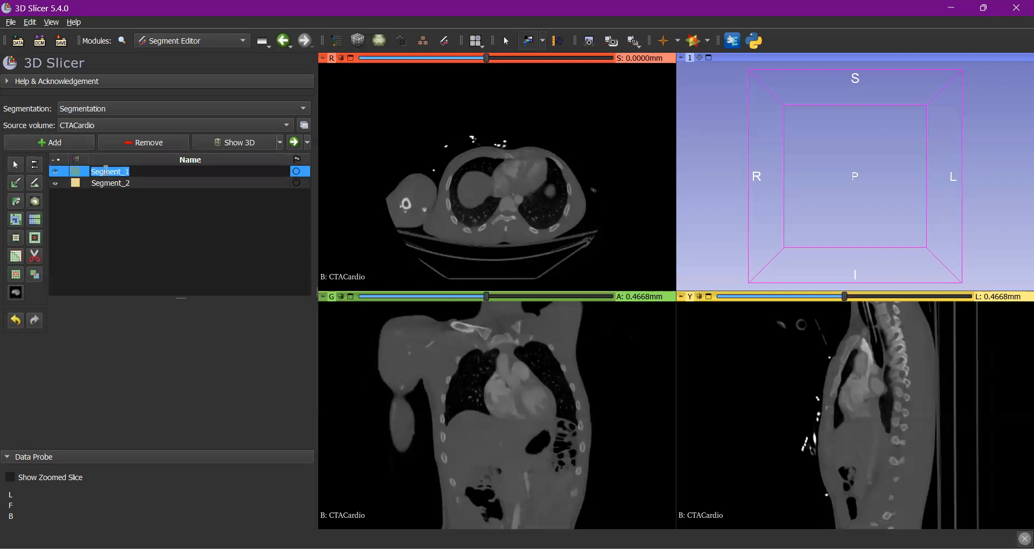
type("background")
left_click(109, 184)
double_click(109, 184)
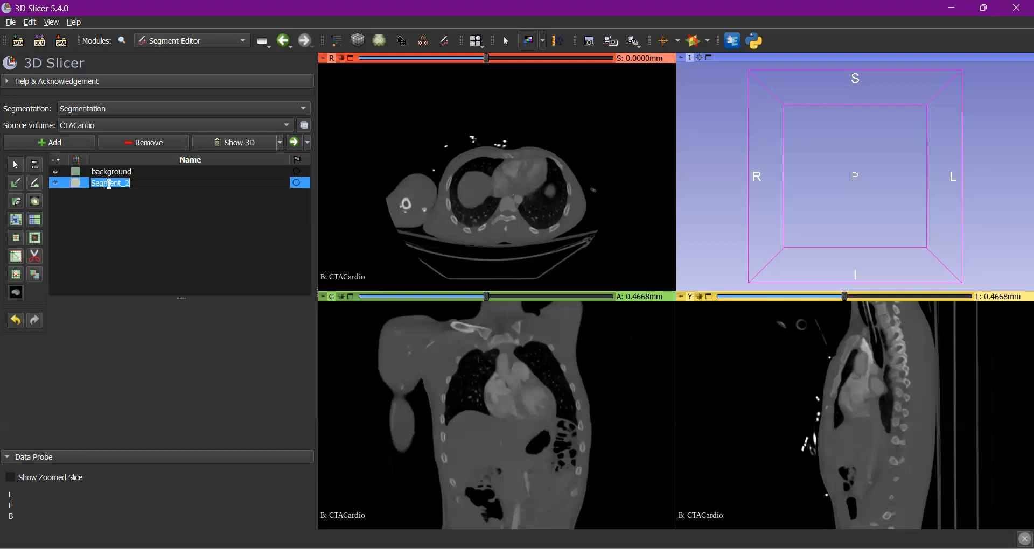
type("bone")
key("Return")
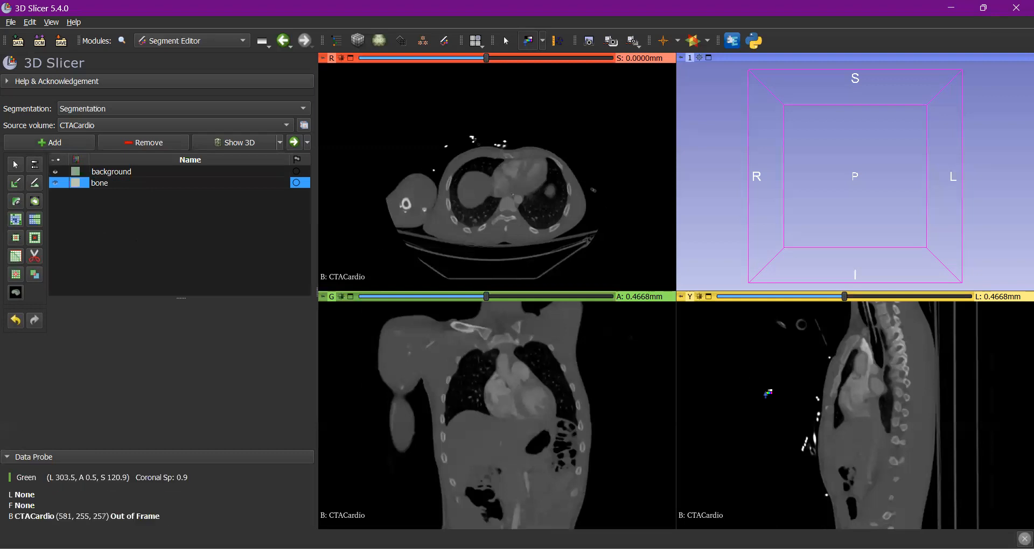
- Set the sagittal view to the slice at L 13.5371 mm, passing through the spinal column
scroll(899, 408, "down", 4)
scroll(899, 408, "up", 7)
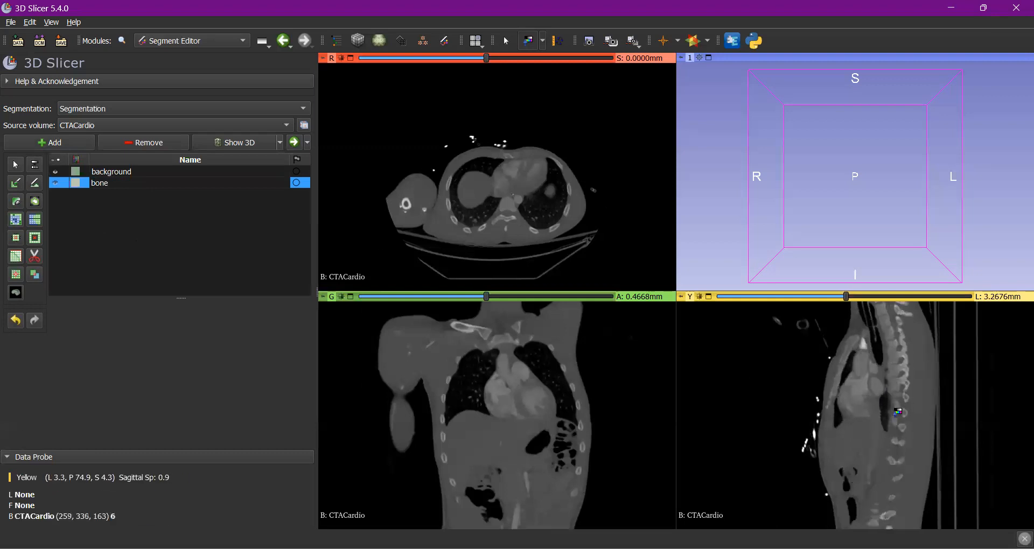
scroll(885, 444, "up", 11)
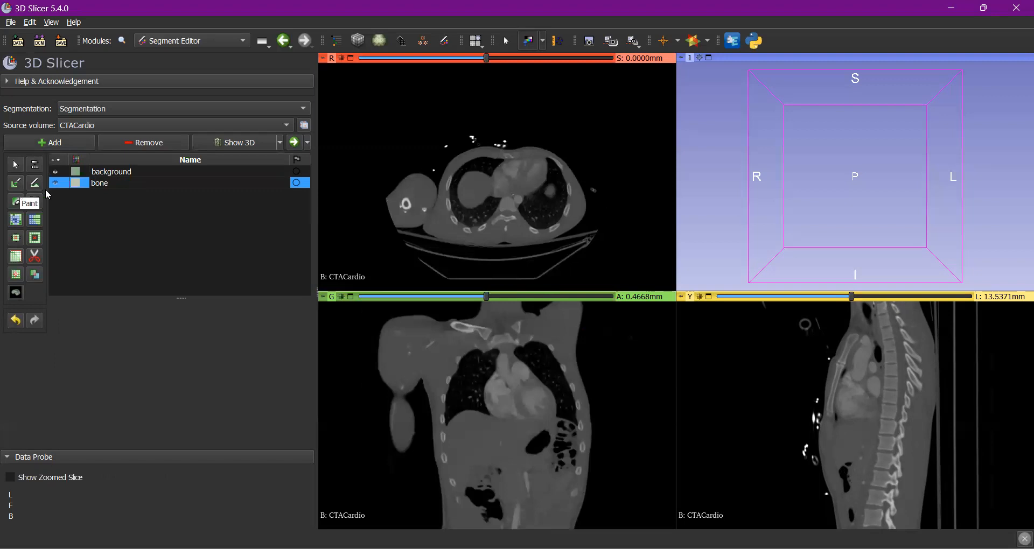
- Paint a trial spot of the background segment over a vertebra in the sagittal slice and erase it
left_click(102, 172)
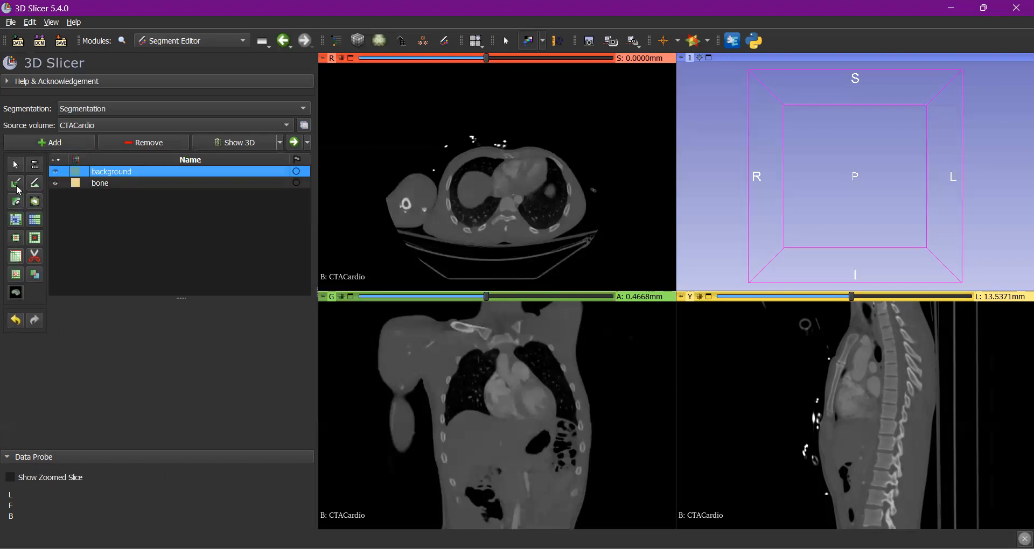
left_click(17, 200)
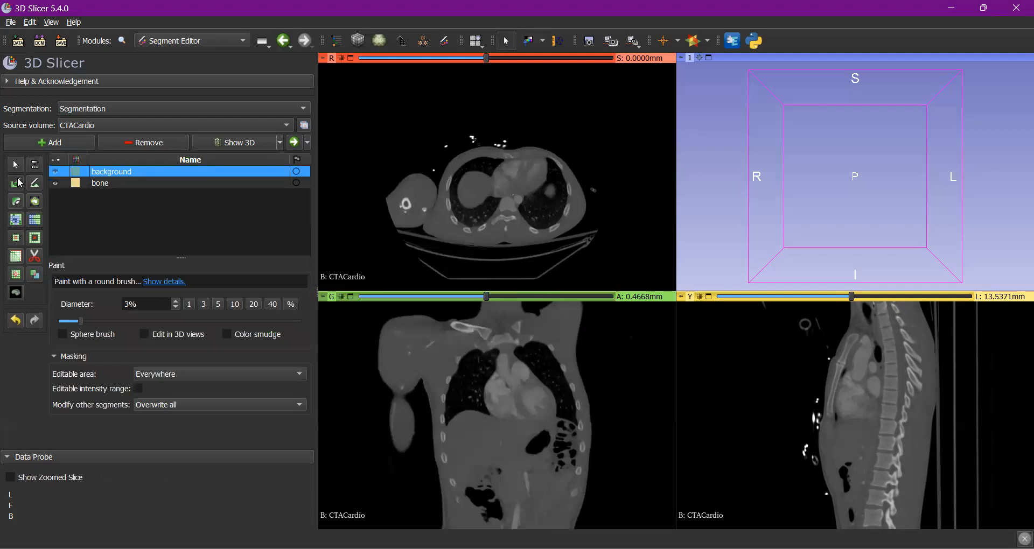
left_click_drag(877, 439, 886, 443)
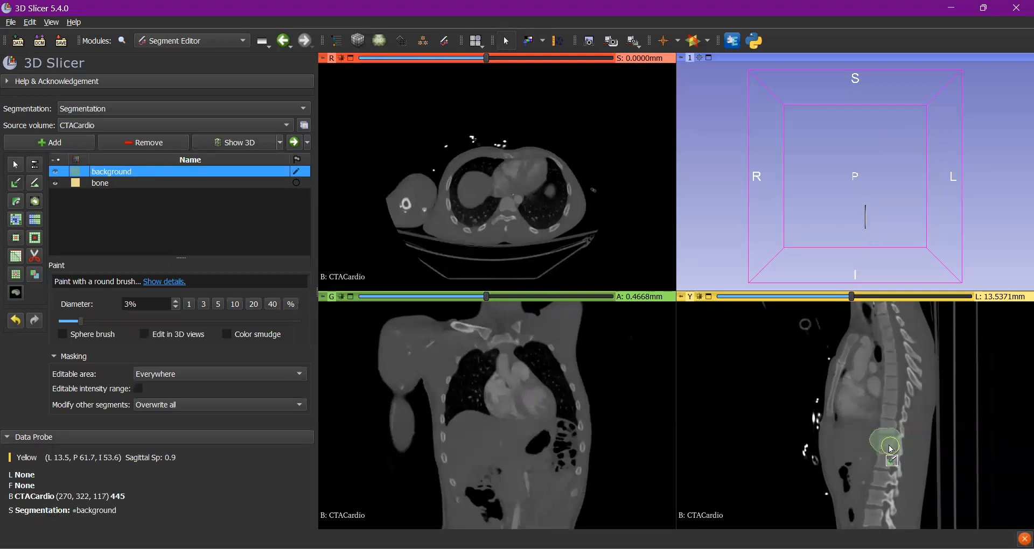
left_click(96, 183)
left_click(100, 171)
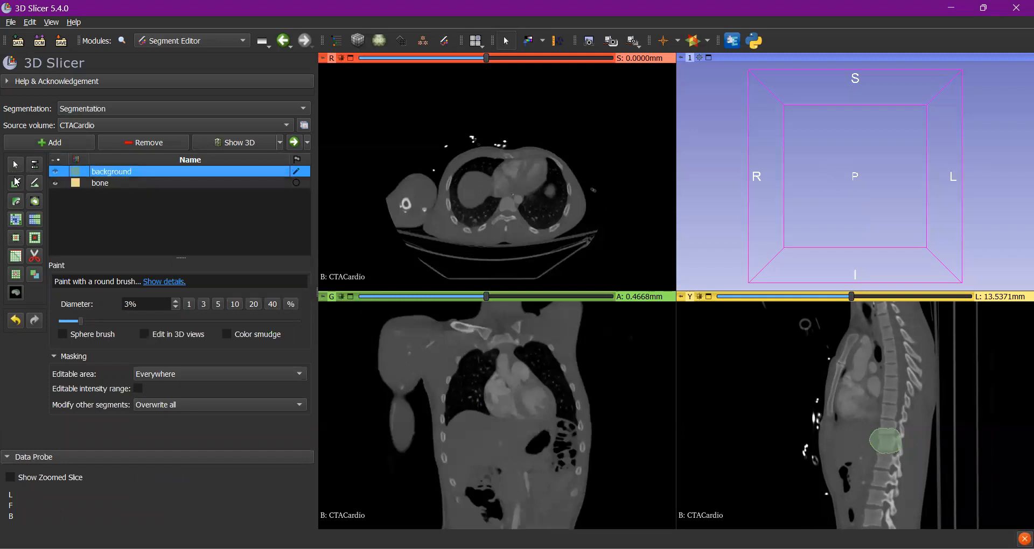
left_click(20, 201)
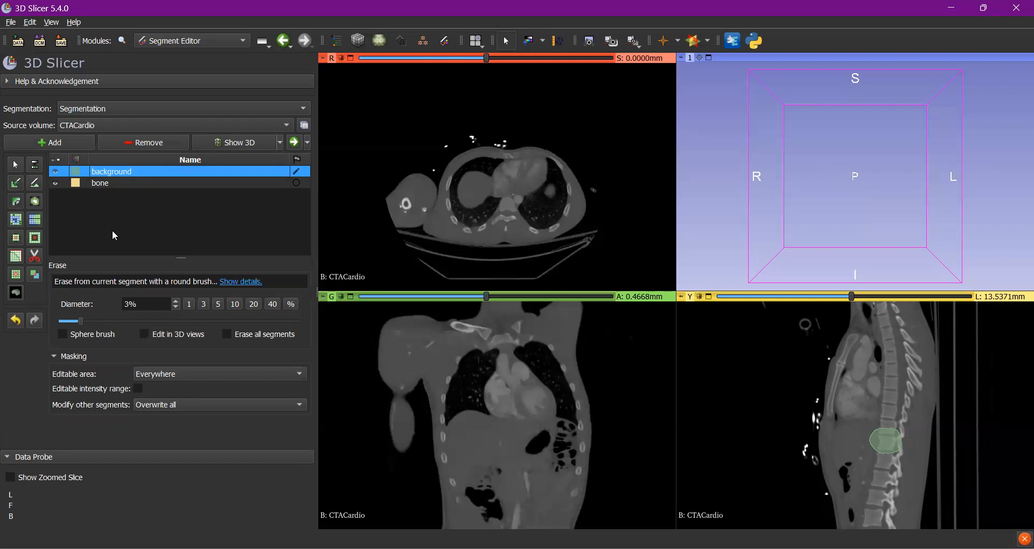
mouse_move(861, 453)
left_mouse_down()
mouse_move(888, 432)
mouse_move(888, 448)
left_mouse_up()
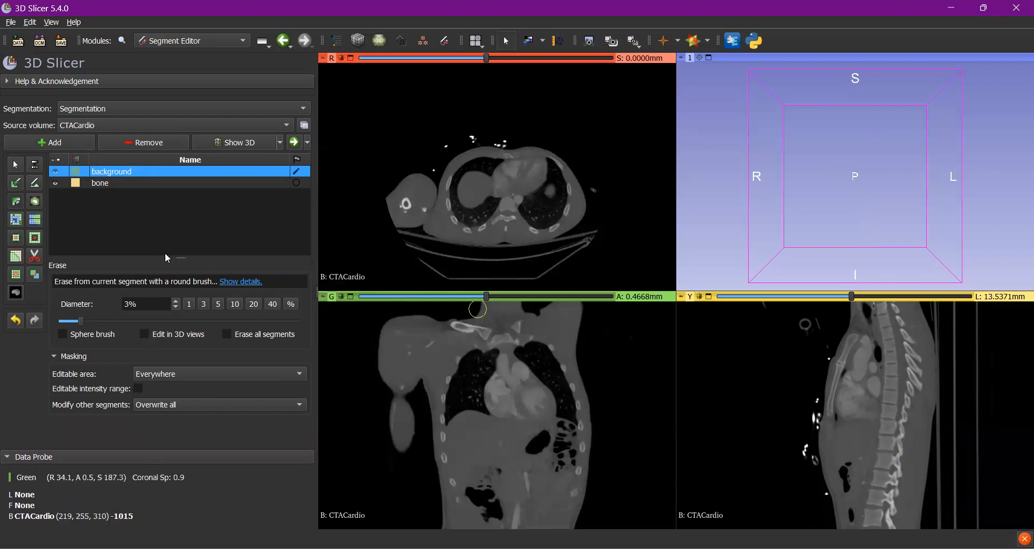
- Paint the bone segment along the whole spinal column in the sagittal slice with the 3% brush
left_click(116, 183)
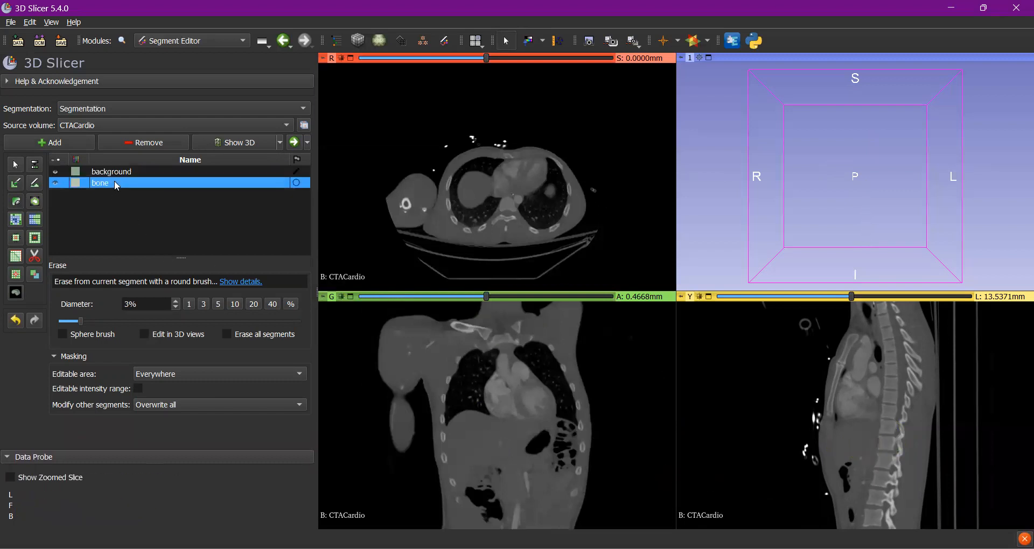
left_click(16, 184)
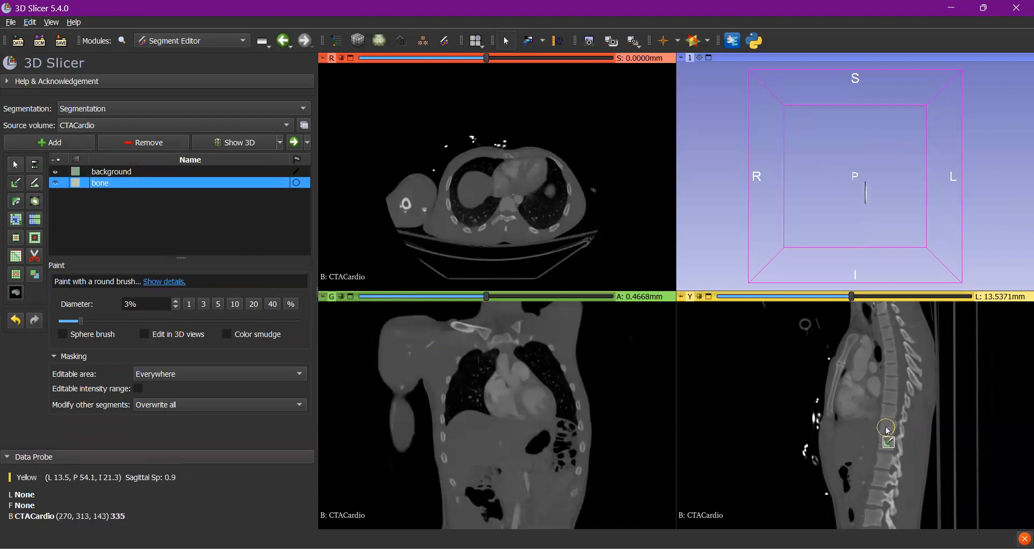
mouse_move(888, 431)
left_mouse_down()
mouse_move(878, 429)
mouse_move(891, 428)
mouse_move(886, 456)
mouse_move(881, 323)
mouse_move(893, 371)
mouse_move(878, 520)
left_mouse_up()
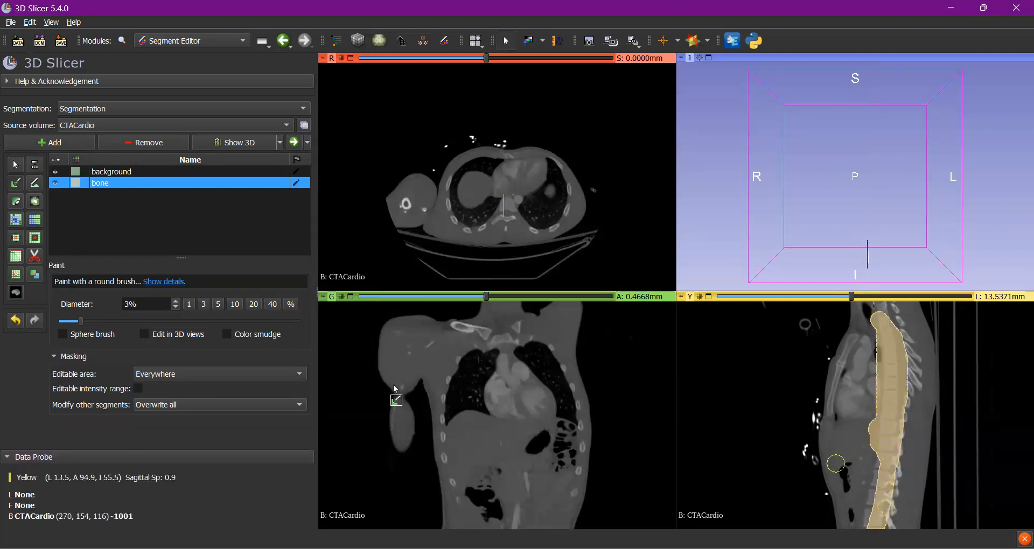
- Try toggling the 3D display of the segmentation with the bone segment selected
left_click(102, 171)
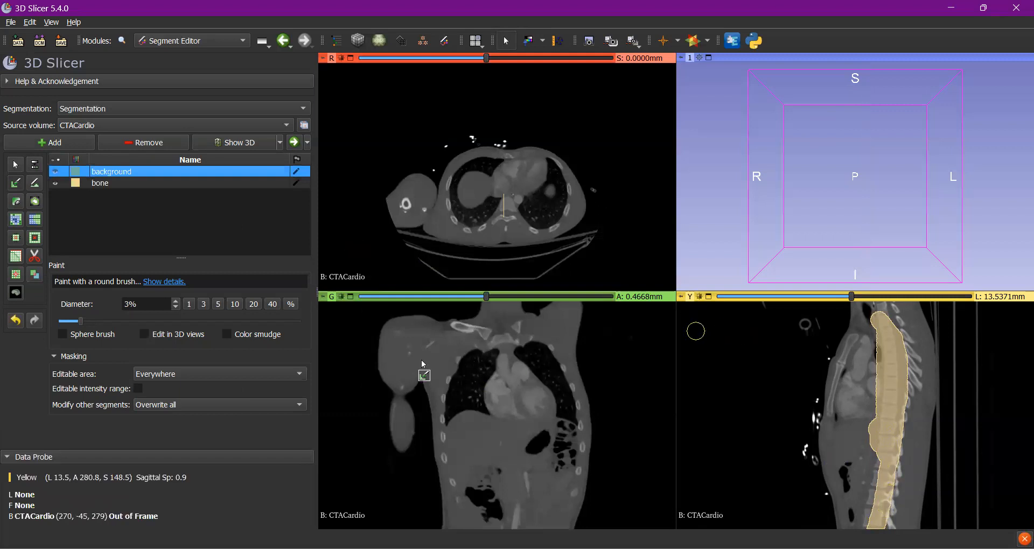
left_click(127, 184)
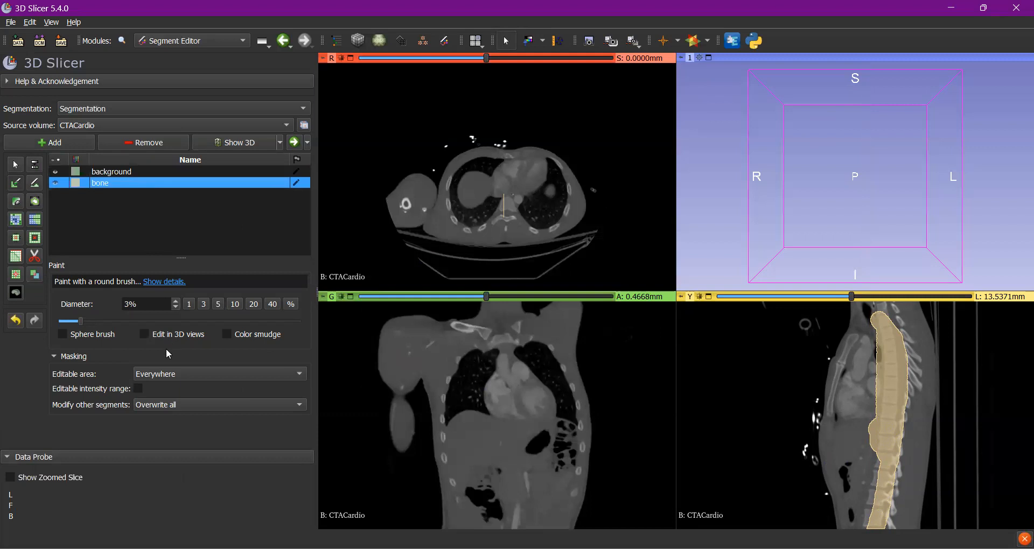
left_click(244, 143)
left_click(244, 142)
left_click(244, 140)
left_click(244, 140)
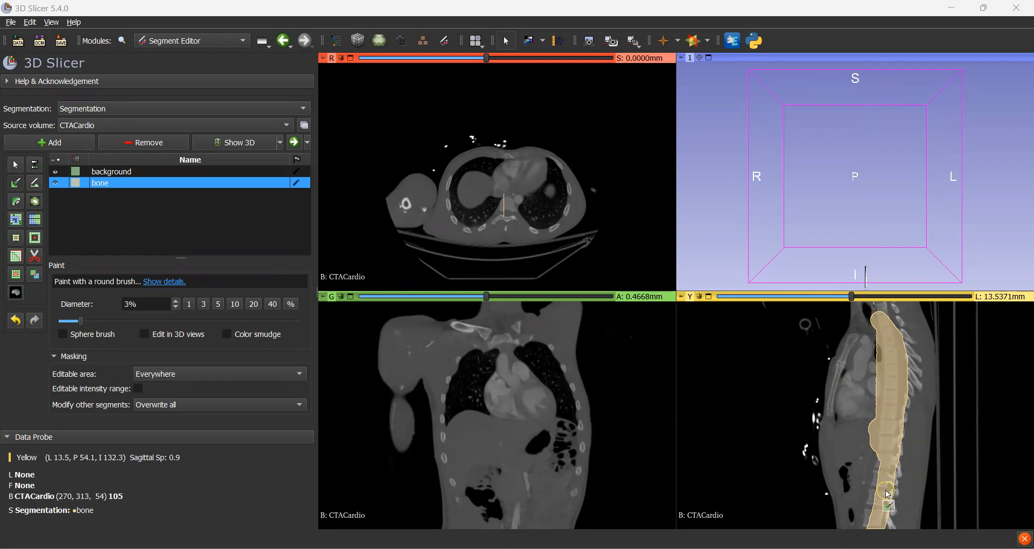
- Erase the bone segment painted along the spinal column in the sagittal slice at L 13.5371 mm
left_click(17, 203)
mouse_move(859, 332)
left_mouse_down()
mouse_move(862, 368)
mouse_move(878, 337)
mouse_move(889, 364)
mouse_move(888, 355)
mouse_move(870, 447)
mouse_move(894, 324)
mouse_move(872, 529)
mouse_move(887, 316)
left_mouse_up()
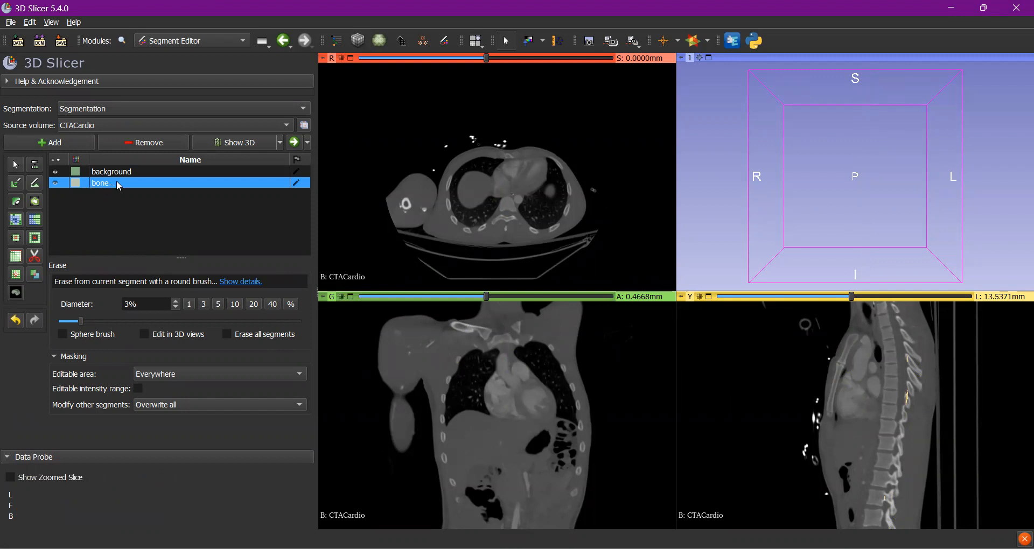
- Start a threshold for the background segment and raise the lower limit to 226.57
left_click(94, 175)
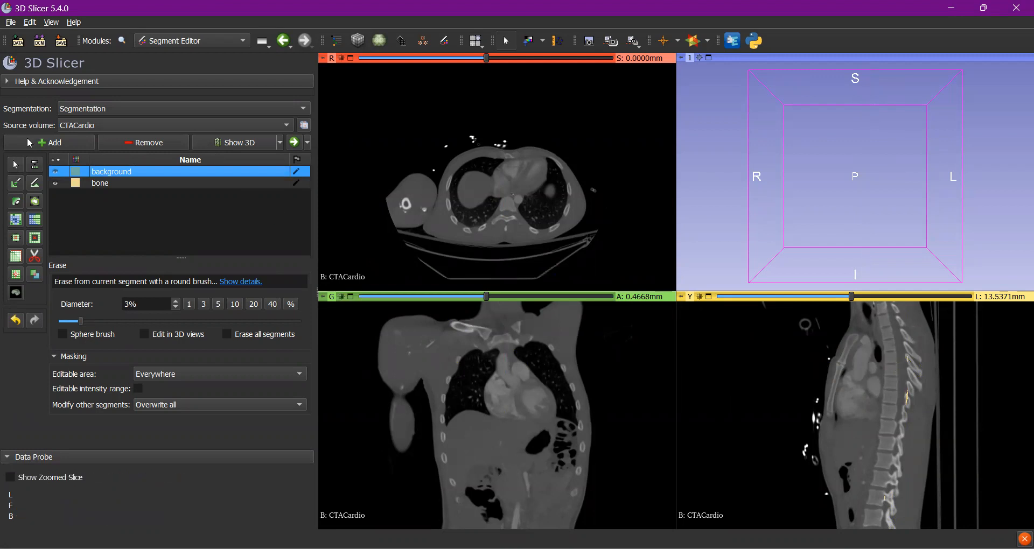
left_click(36, 167)
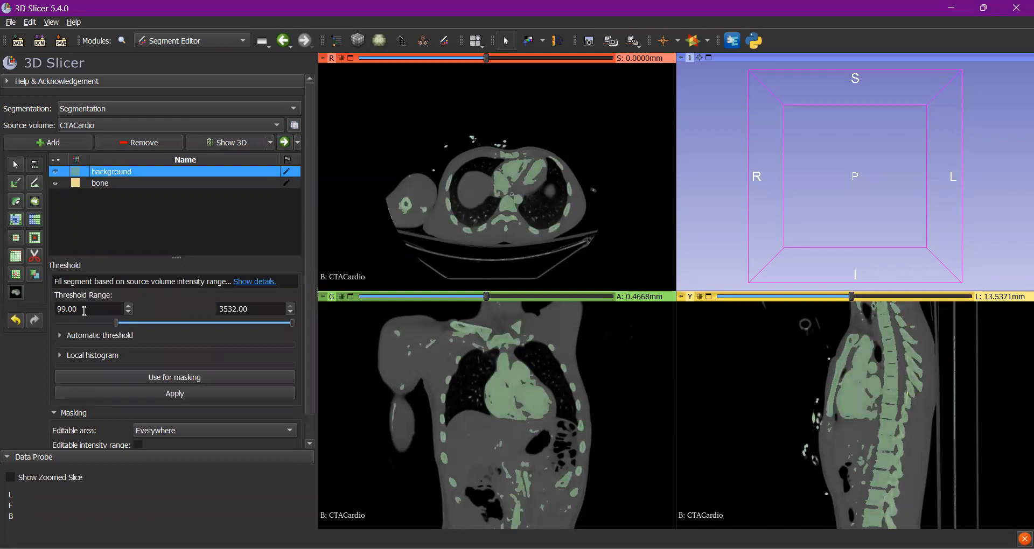
left_click_drag(93, 309, 53, 306)
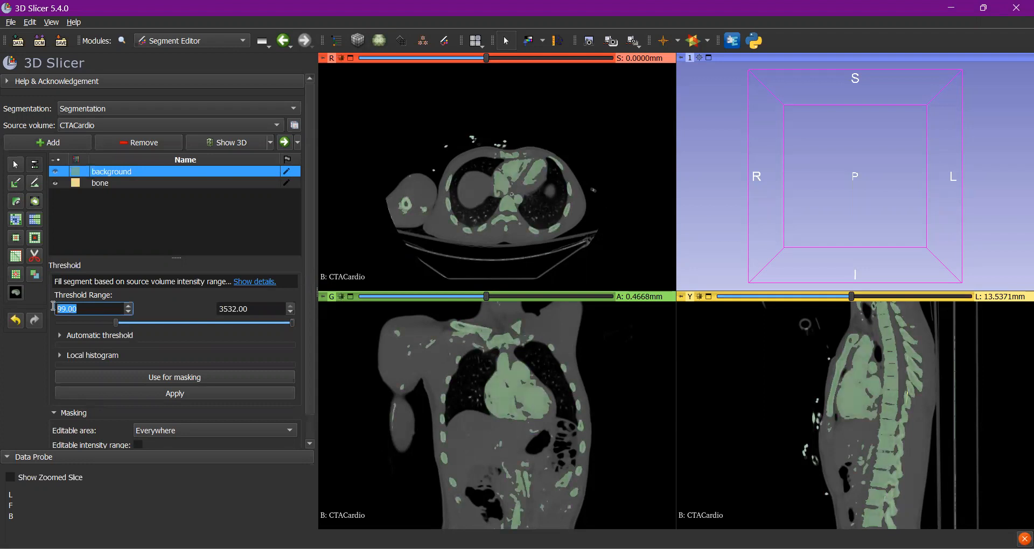
left_click_drag(251, 309, 220, 311)
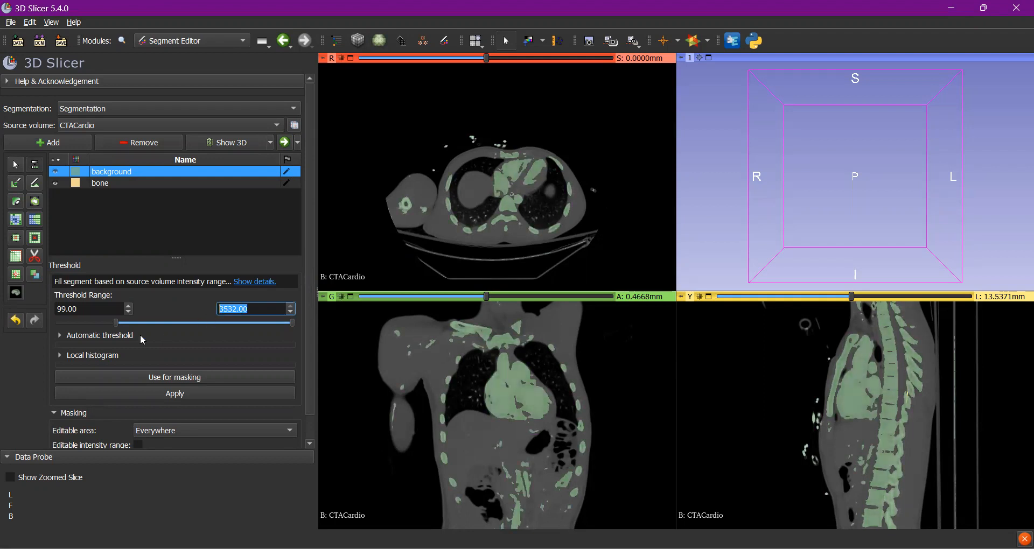
left_click_drag(114, 324, 122, 324)
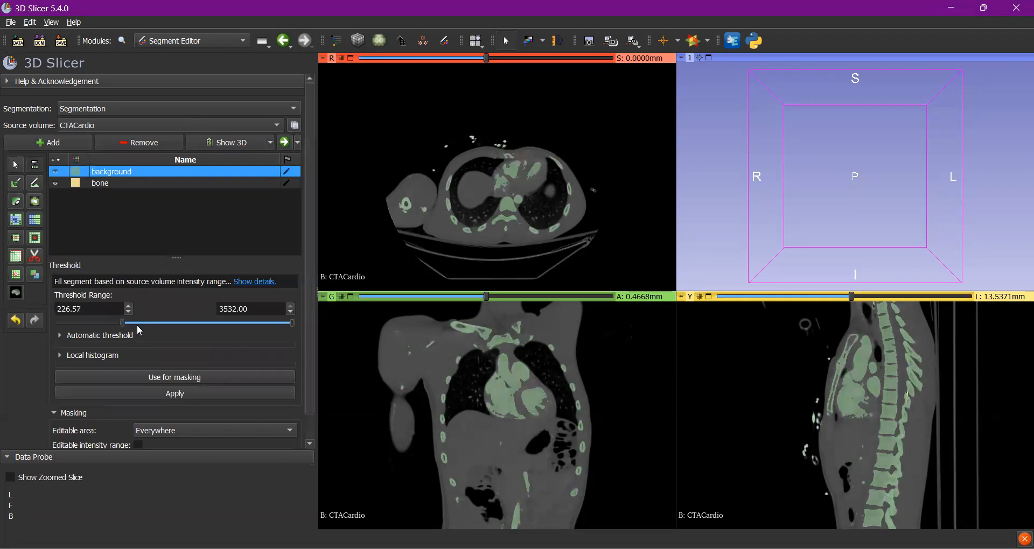
- Fine-tune the threshold range to 222.01–3532.00 and use it as the editable intensity mask
left_click_drag(297, 322, 232, 326)
left_click_drag(234, 322, 302, 331)
left_click_drag(122, 326, 121, 322)
left_click(129, 313)
left_click(130, 313)
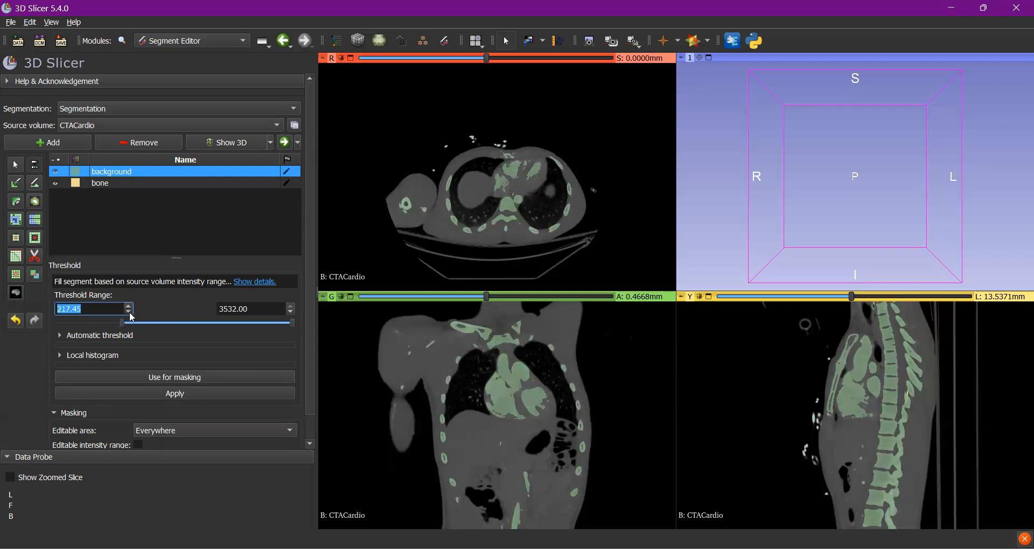
left_click(128, 306)
left_click(142, 308)
scroll(907, 436, "up", 3)
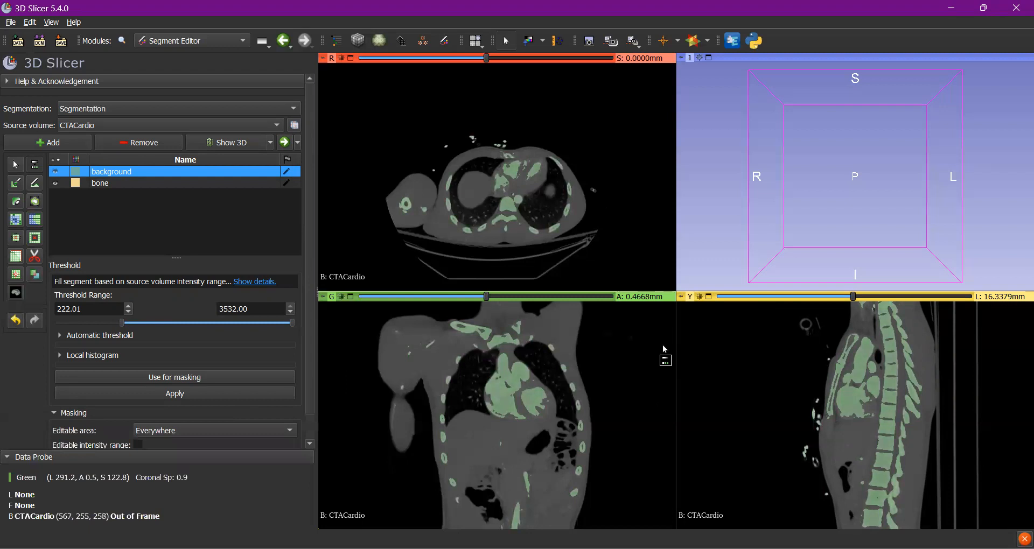
left_click(188, 378)
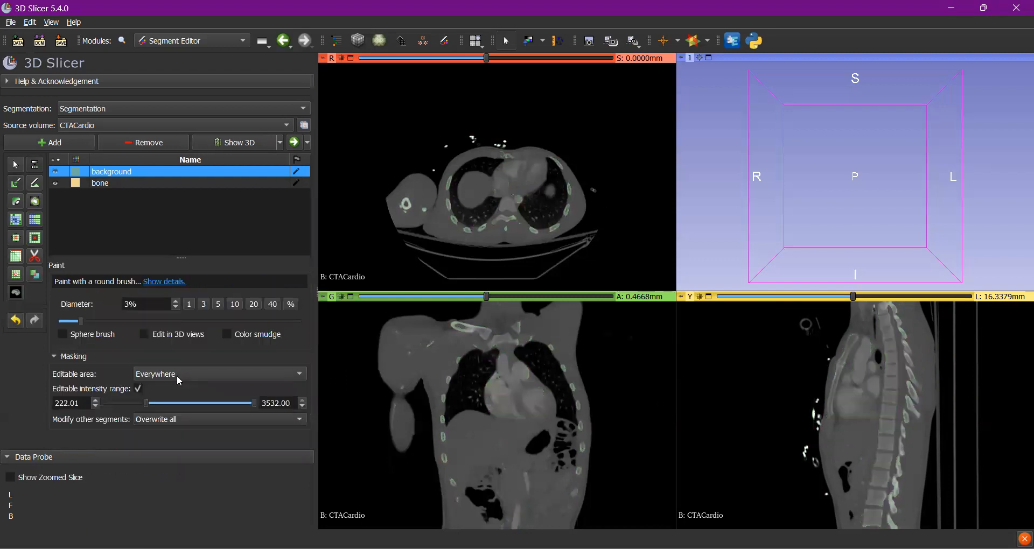
- Paint the bone segment over one lower vertebra in the sagittal slices from L 16.3379 mm to L 12.6035 mm
left_click(103, 183)
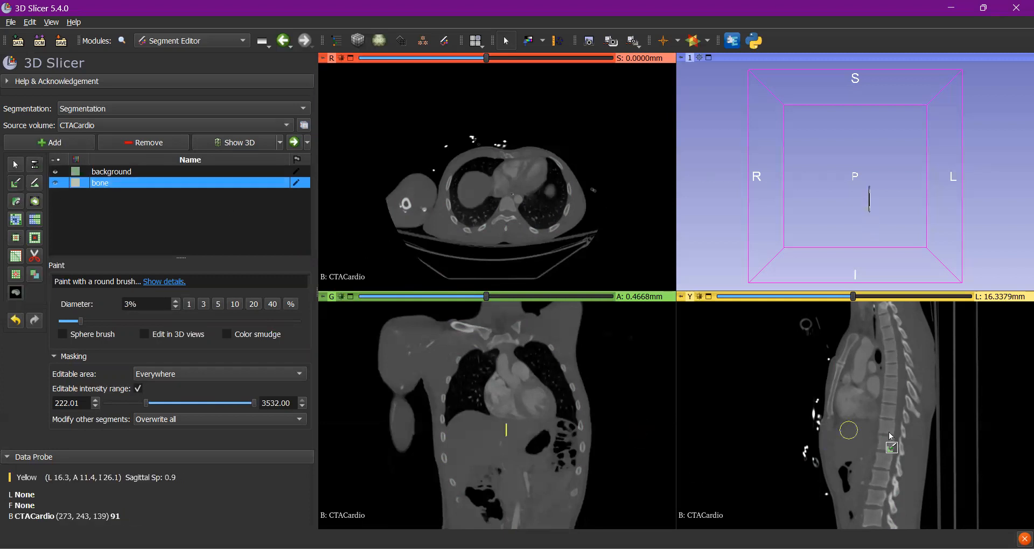
mouse_move(879, 461)
left_mouse_down()
mouse_move(878, 451)
mouse_move(874, 468)
mouse_move(886, 461)
left_mouse_up()
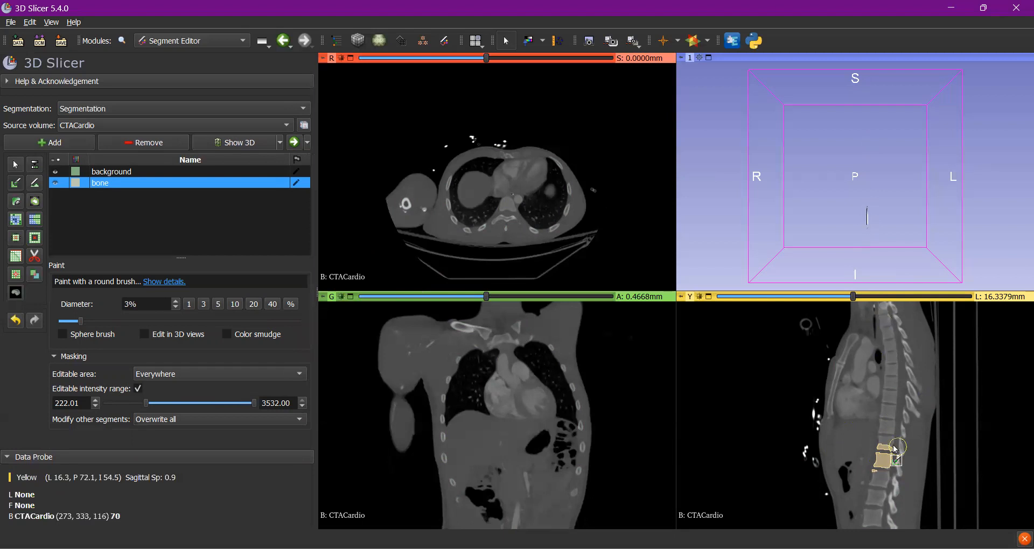
scroll(892, 450, "down", 1)
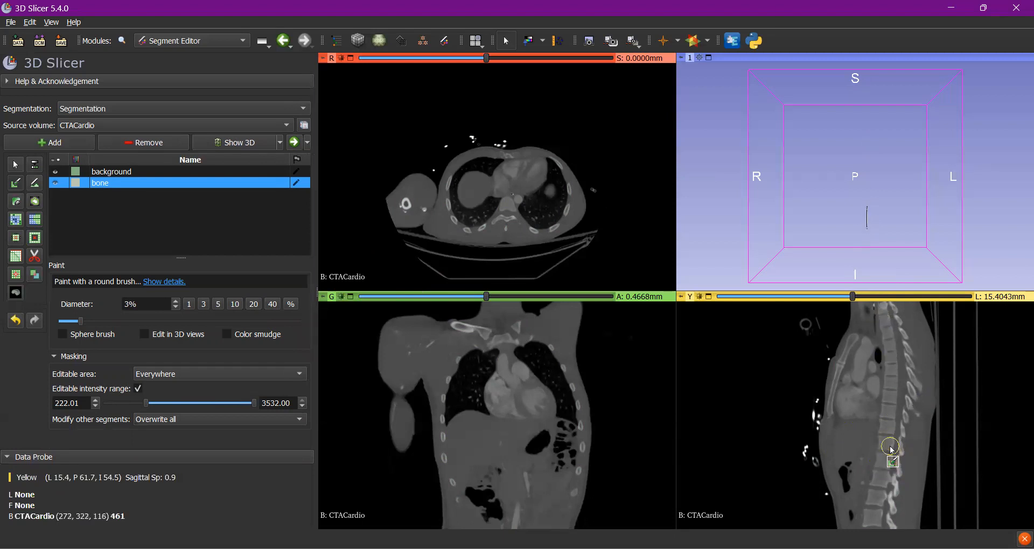
mouse_move(882, 462)
left_mouse_down()
mouse_move(875, 458)
mouse_move(890, 463)
left_mouse_up()
scroll(879, 461, "down", 1)
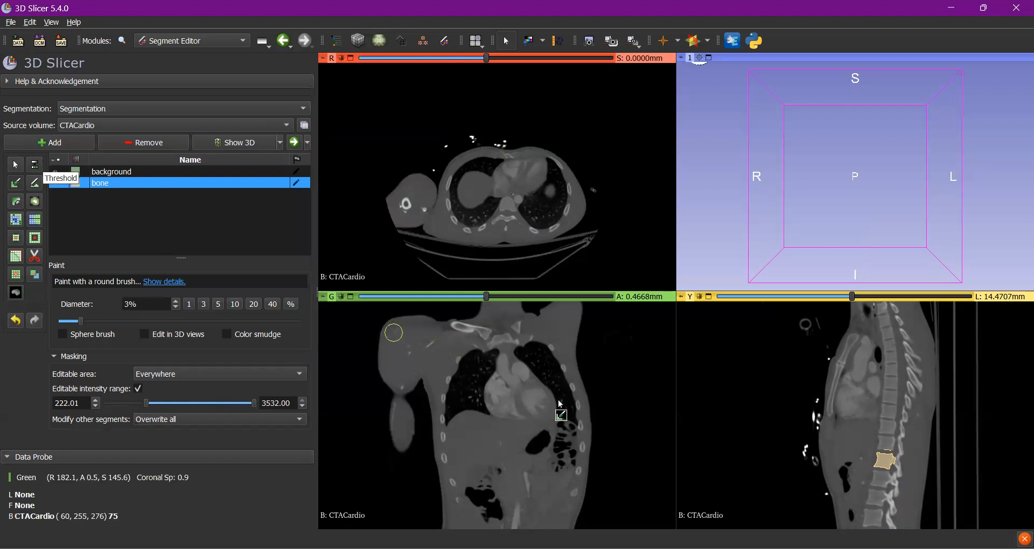
scroll(883, 451, "down", 1)
mouse_move(888, 461)
left_mouse_down()
mouse_move(877, 461)
mouse_move(886, 464)
left_mouse_up()
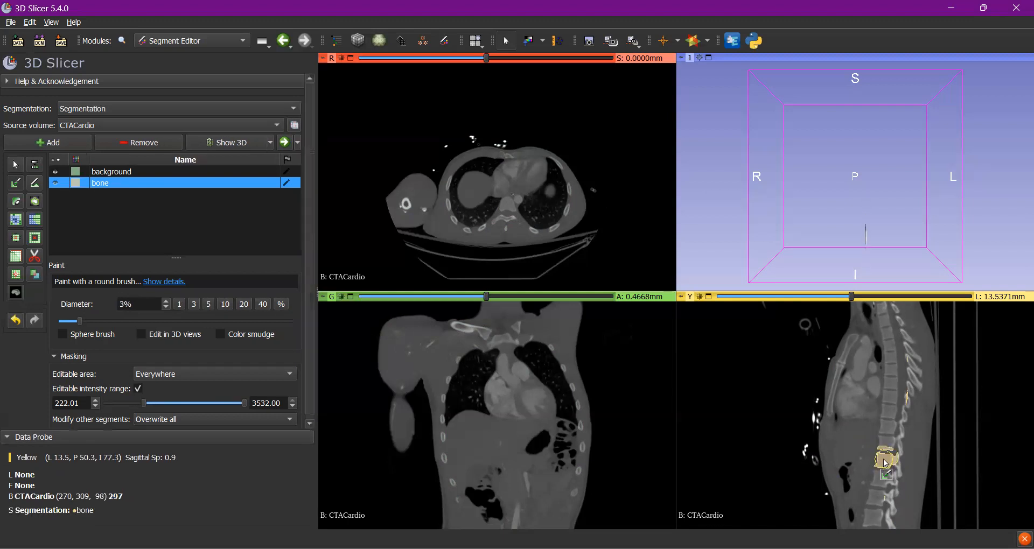
scroll(886, 463, "down", 1)
left_click_drag(888, 465, 884, 464)
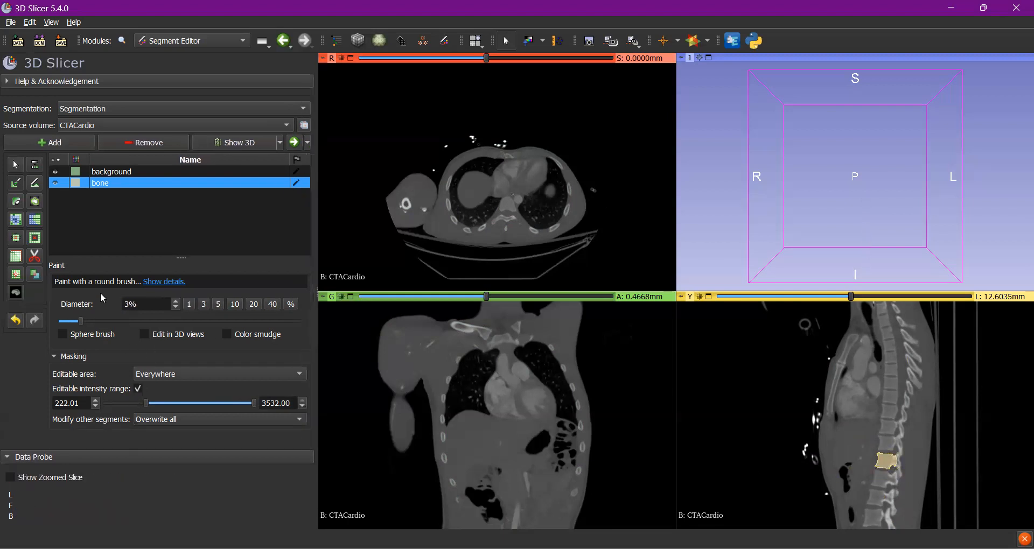
- Reduce the brush diameter to 2% and continue painting the same vertebra through the sagittal slices to L 6.0684 mm
left_click(176, 308)
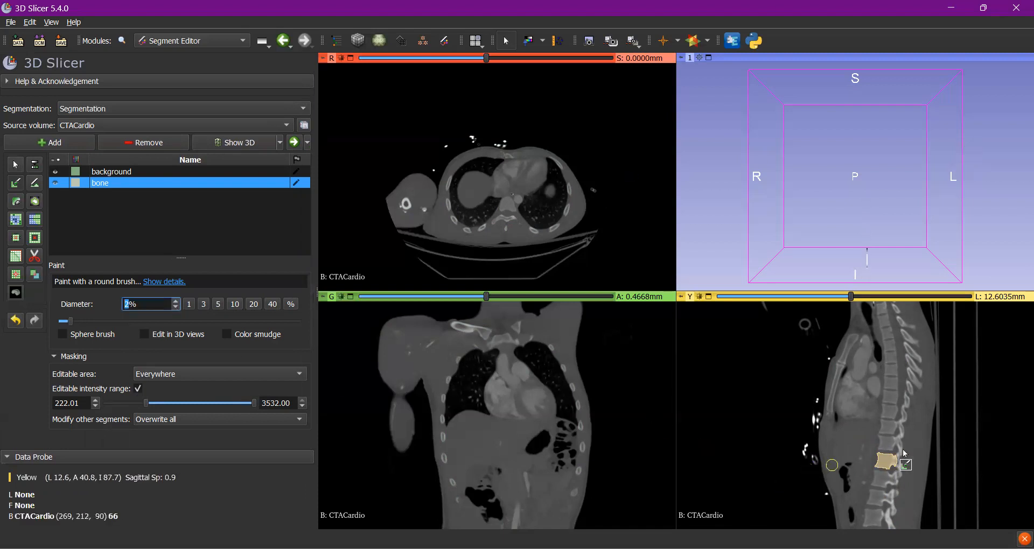
scroll(892, 458, "down", 1)
left_click_drag(885, 459, 875, 450)
scroll(882, 464, "down", 1)
scroll(881, 463, "down", 1)
scroll(885, 462, "down", 1)
scroll(887, 464, "down", 1)
scroll(884, 459, "down", 1)
scroll(881, 458, "down", 1)
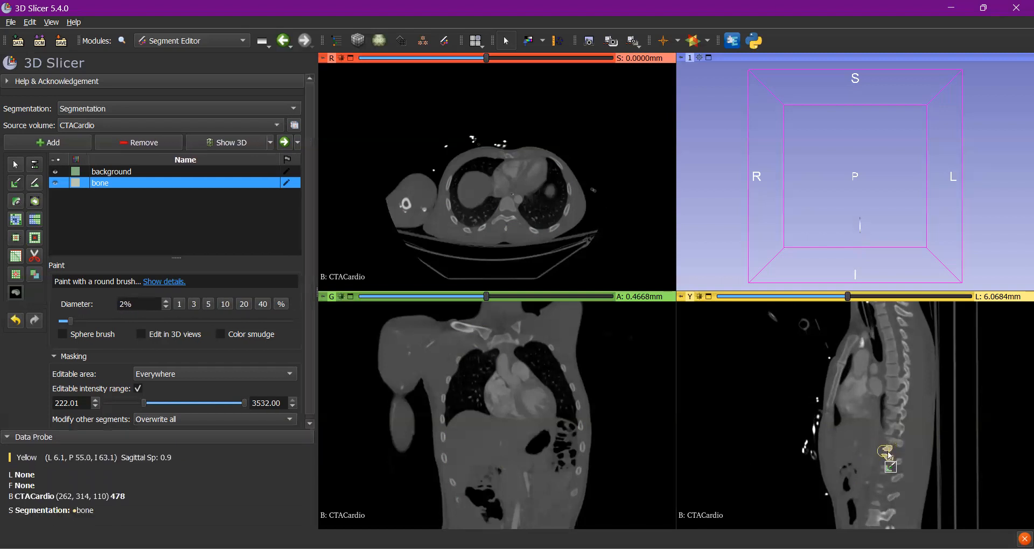
scroll(889, 462, "down", 1)
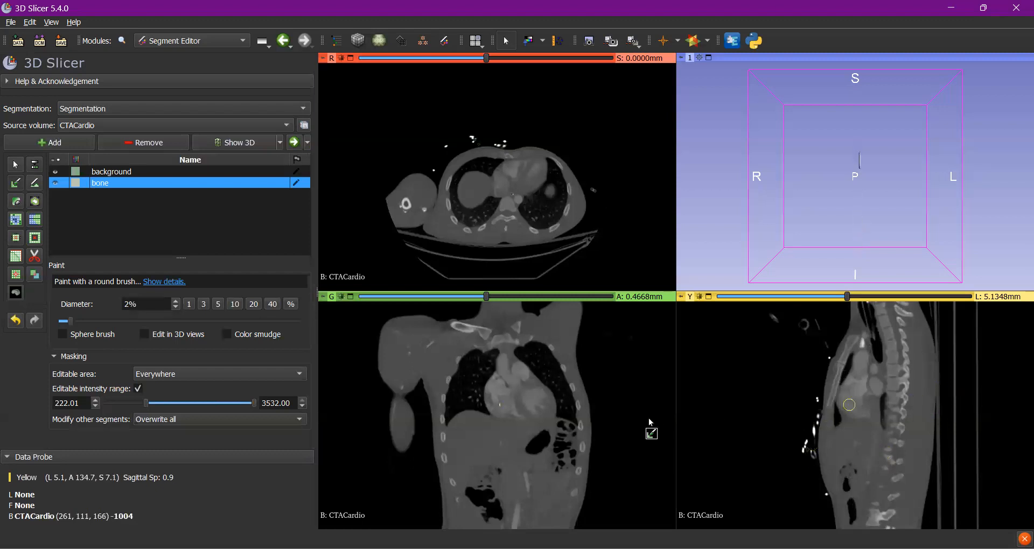
- Paint the bone segment over the same vertebra in the coronal slices from A -45.2793 mm to A -53.6817 mm
scroll(509, 425, "down", 14)
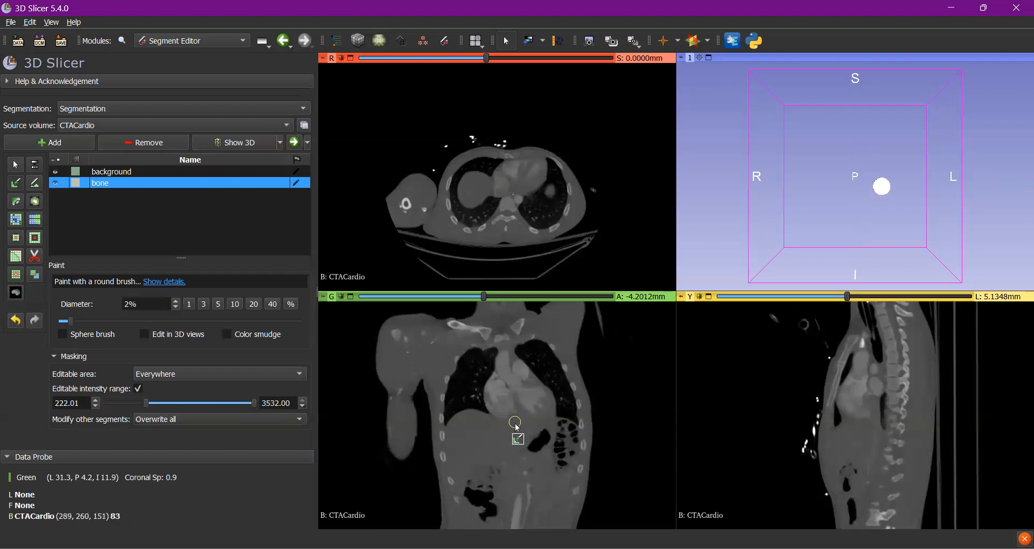
scroll(516, 427, "down", 18)
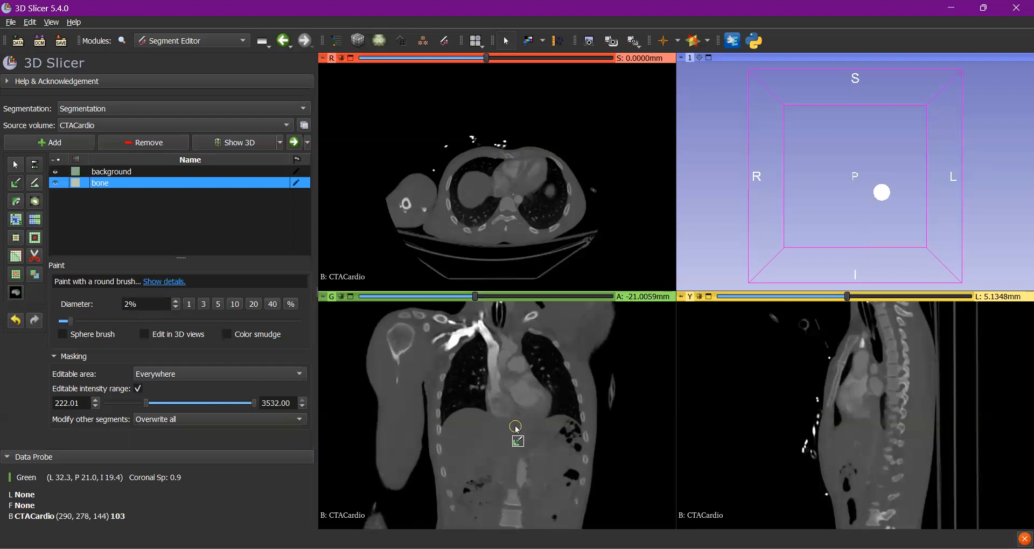
scroll(516, 430, "down", 17)
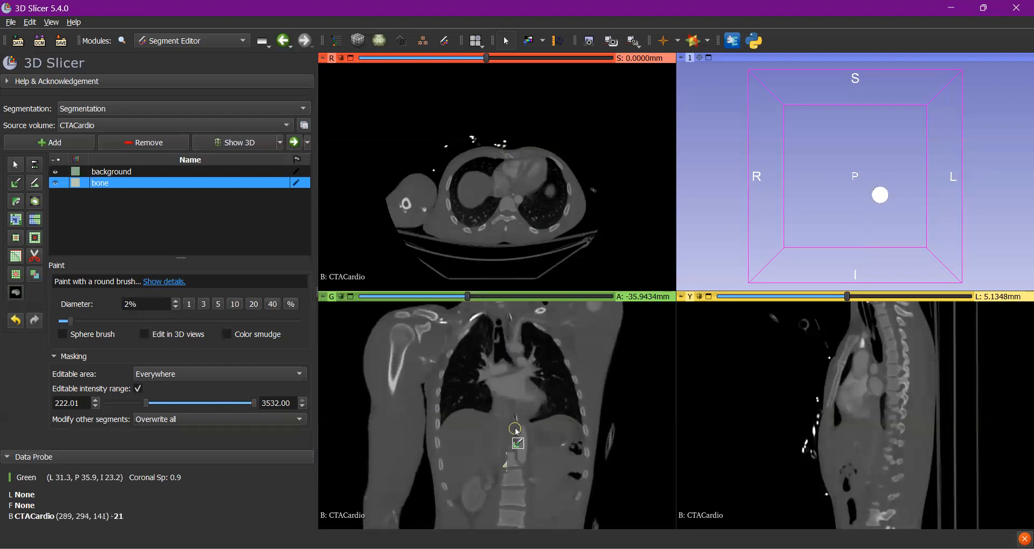
scroll(514, 436, "down", 2)
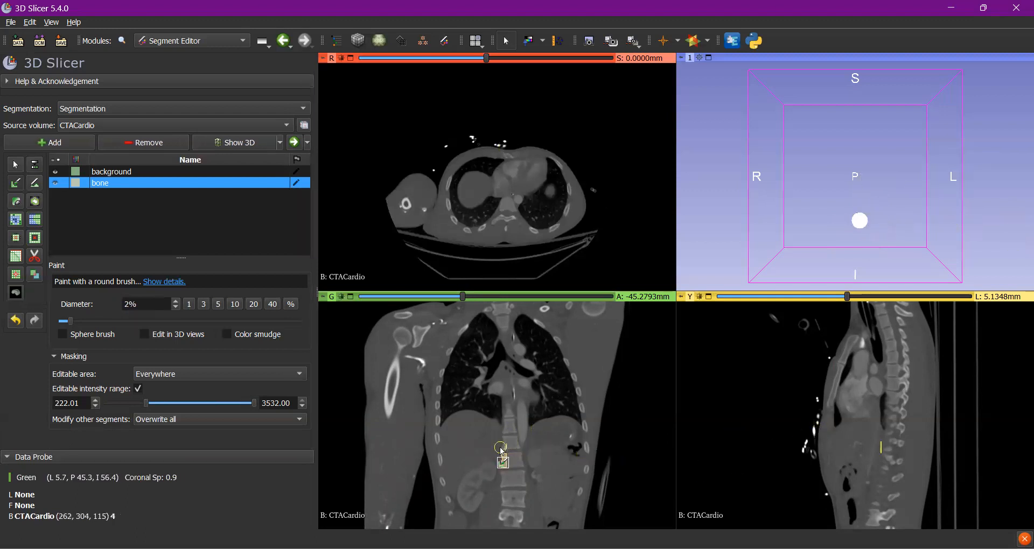
mouse_move(501, 450)
left_mouse_down()
mouse_move(517, 461)
mouse_move(508, 453)
mouse_move(507, 466)
mouse_move(520, 462)
left_mouse_up()
scroll(516, 461, "down", 2)
scroll(515, 462, "down", 1)
scroll(513, 462, "down", 1)
scroll(513, 461, "down", 1)
scroll(515, 463, "down", 1)
scroll(508, 452, "down", 1)
scroll(517, 462, "down", 1)
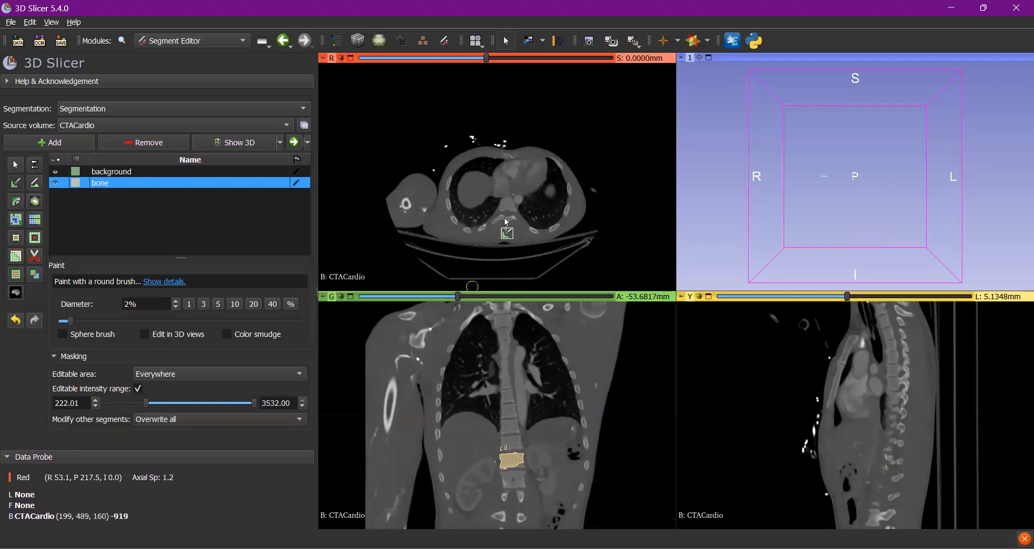
- Paint the same vertebra with bone in the axial slices from S -58.7500 mm to S -62.5000 mm and the coronal slice at A -55.5488 mm
scroll(506, 221, "down", 13)
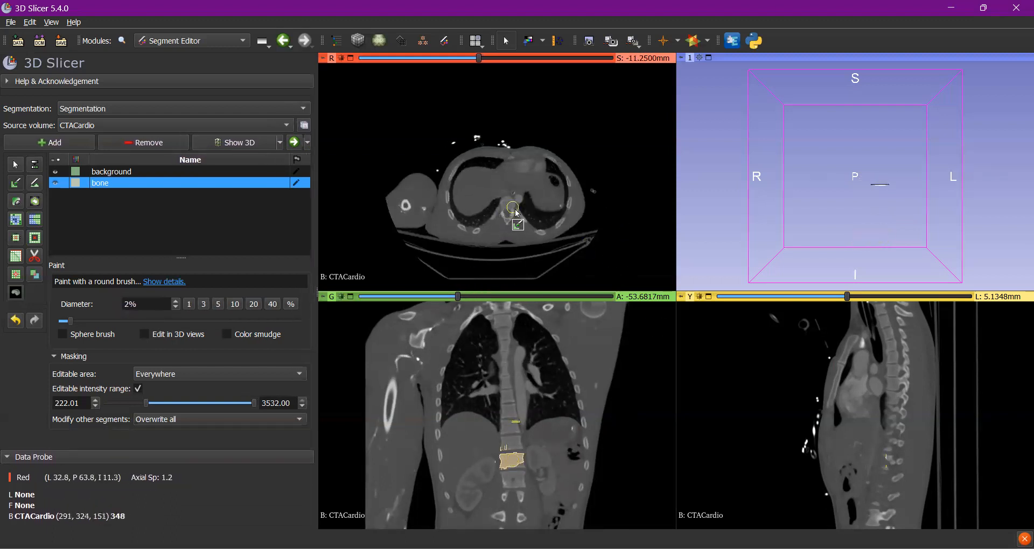
scroll(514, 216, "down", 13)
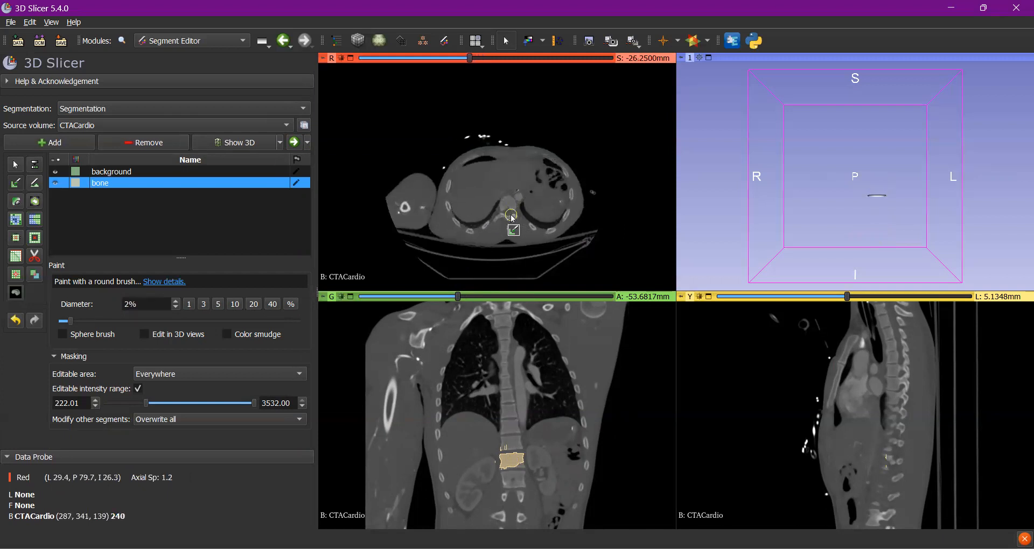
scroll(513, 218, "down", 19)
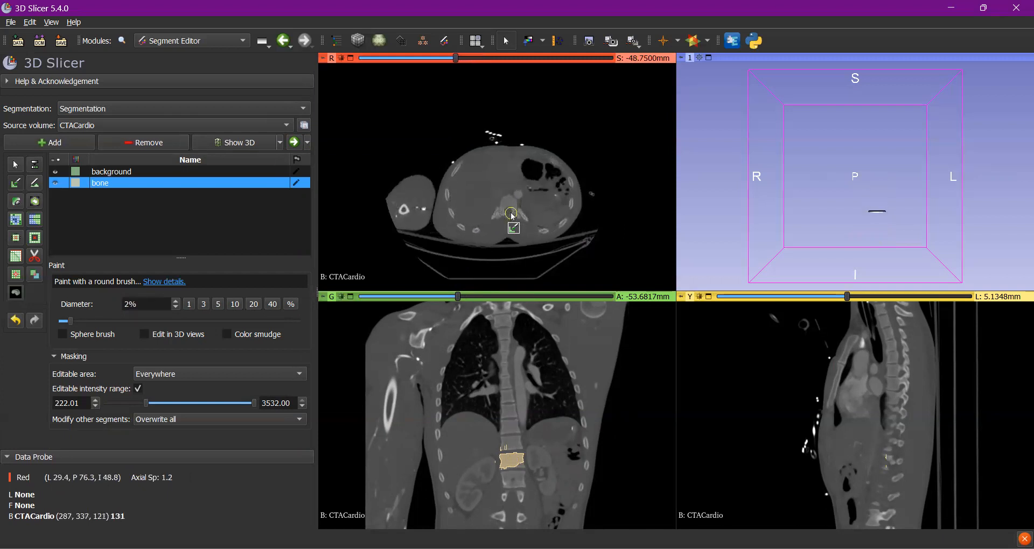
scroll(508, 212, "down", 2)
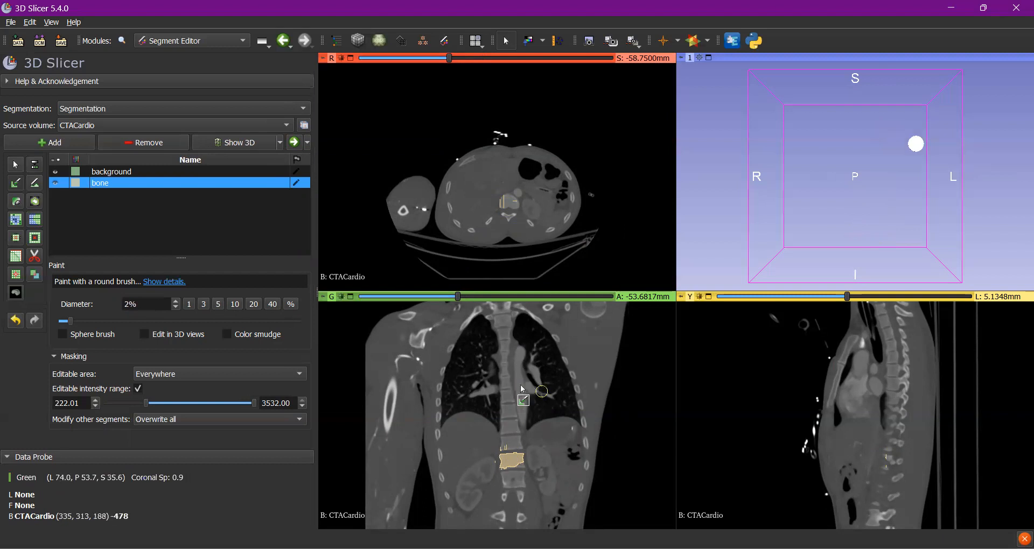
left_click_drag(506, 197, 509, 202)
scroll(506, 201, "down", 1)
mouse_move(508, 202)
left_mouse_down()
mouse_move(497, 201)
mouse_move(509, 205)
left_mouse_up()
scroll(508, 202, "down", 1)
scroll(508, 201, "down", 1)
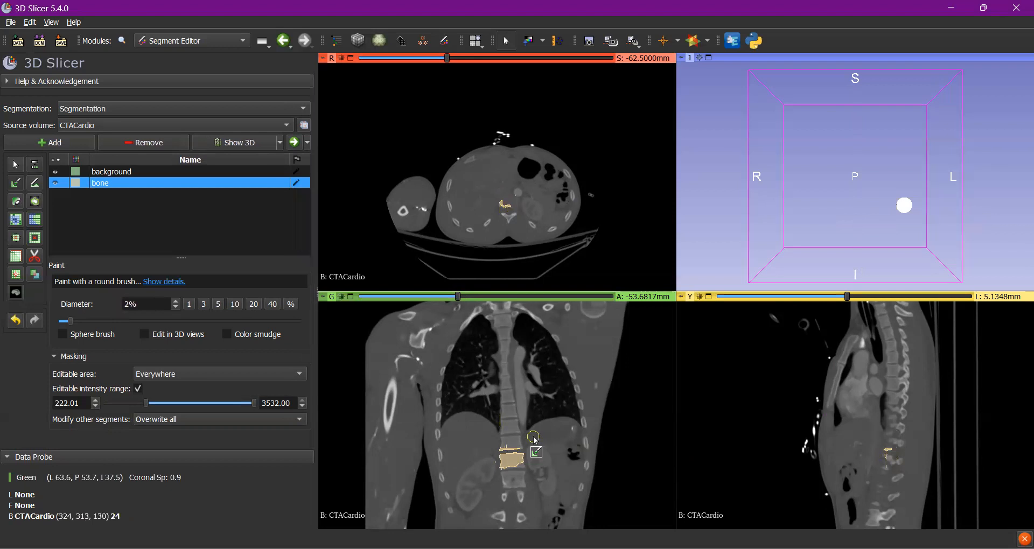
scroll(533, 440, "down", 2)
left_click_drag(506, 466, 516, 461)
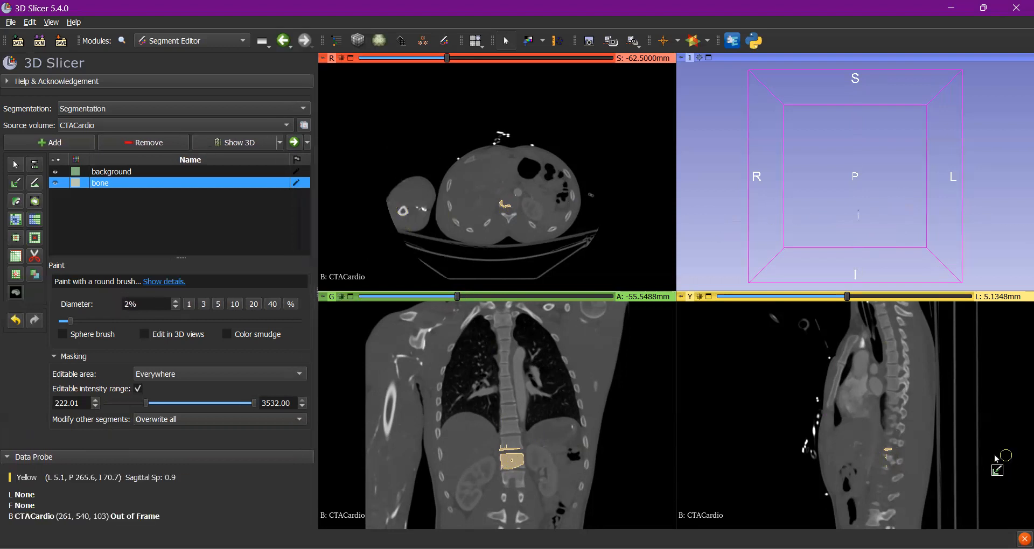
- Initialize Grow from seeds on the painted segments and inspect the preview of the spine in 3D from another side
left_click(16, 220)
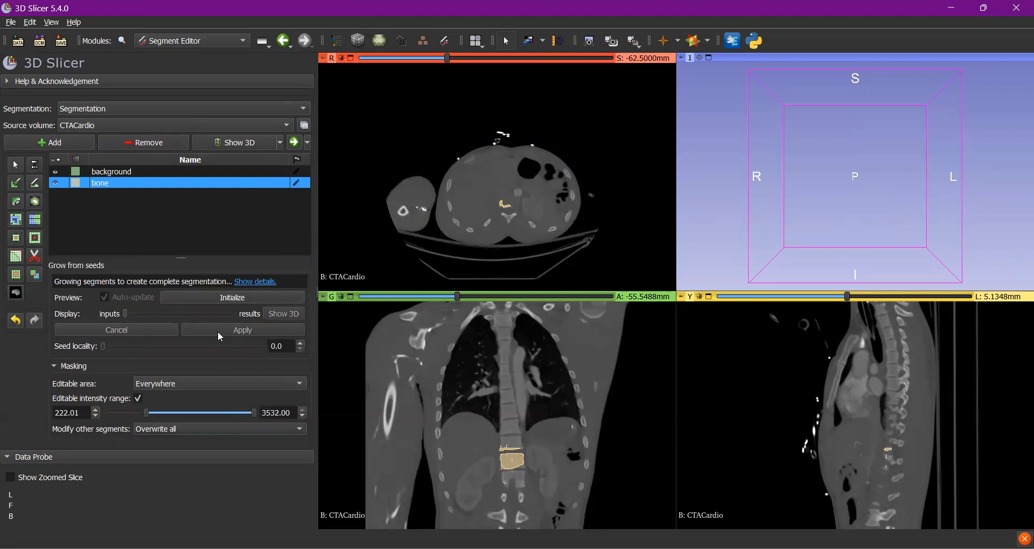
left_click(219, 297)
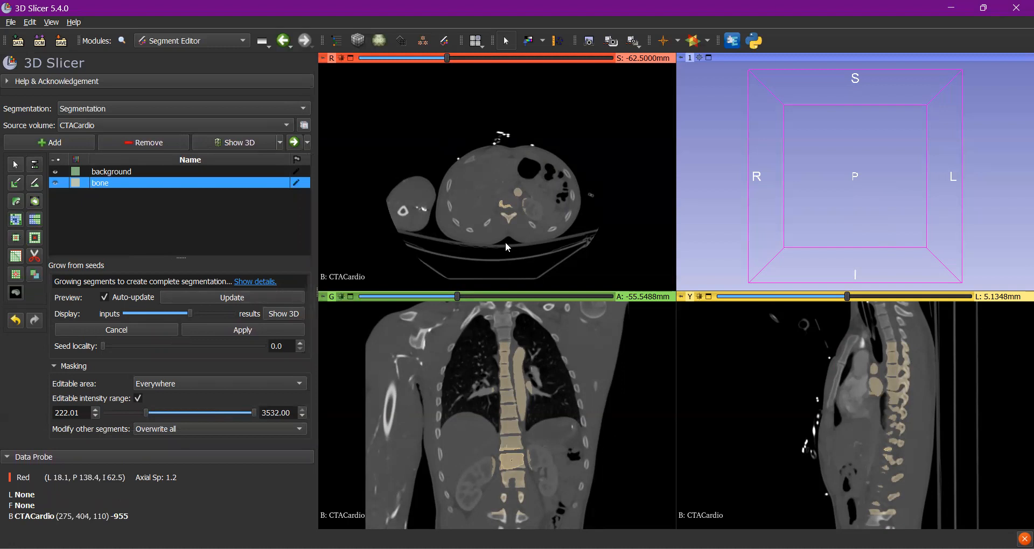
left_click(291, 318)
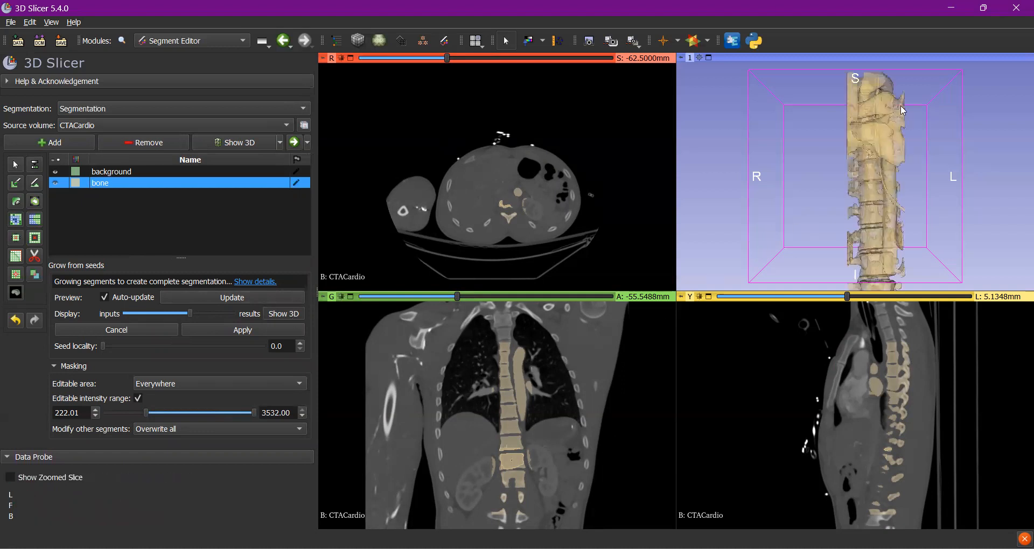
scroll(861, 162, "down", 5)
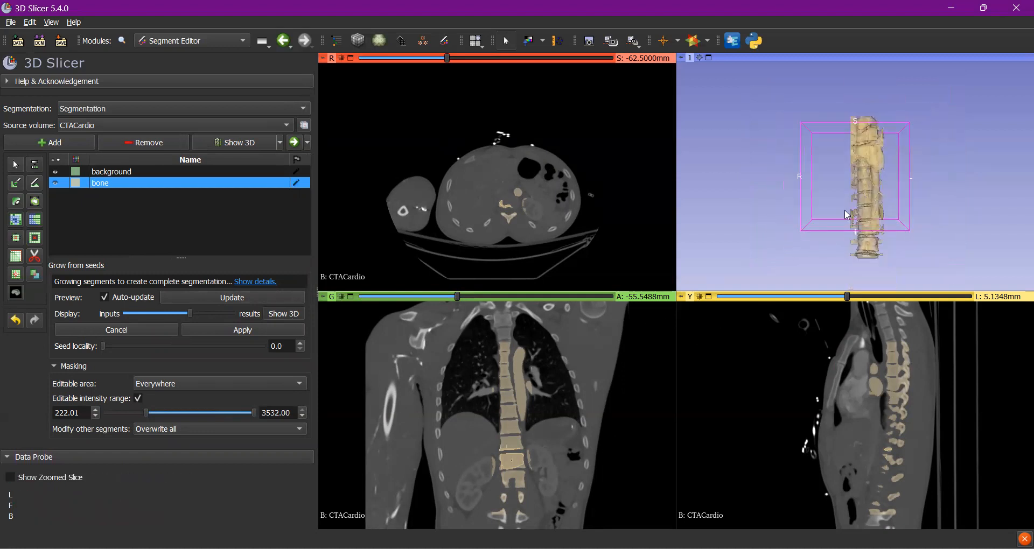
left_click_drag(862, 218, 1006, 224)
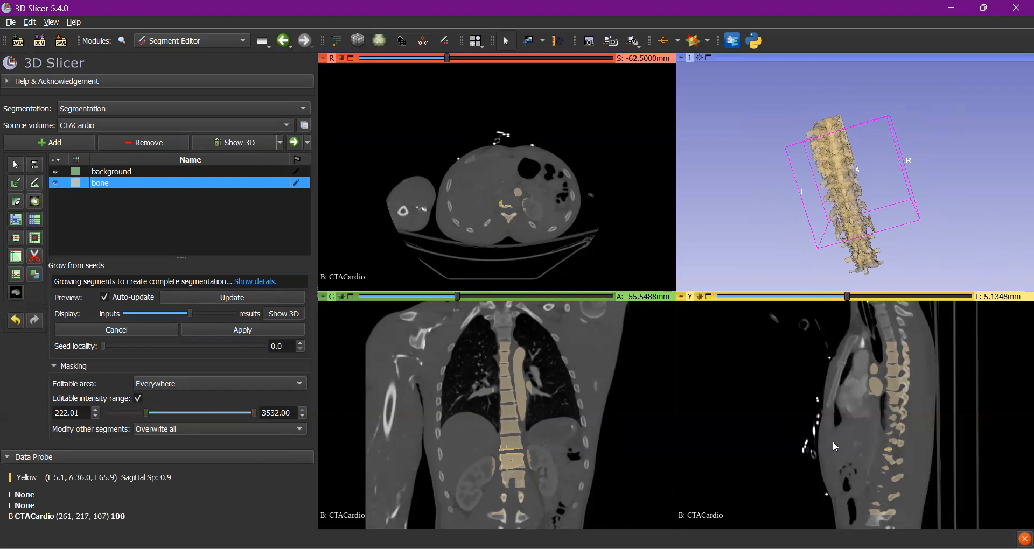
- Save the scene, the CTACardio volume and both segmentations to the Documents folder, replacing the existing CTACardio.nrrd
left_click(61, 43)
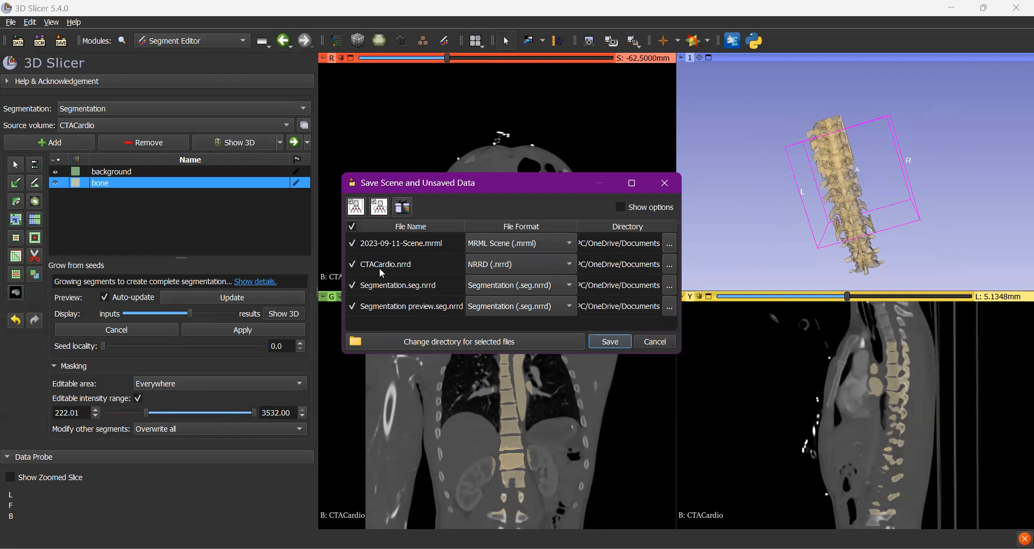
left_click(611, 344)
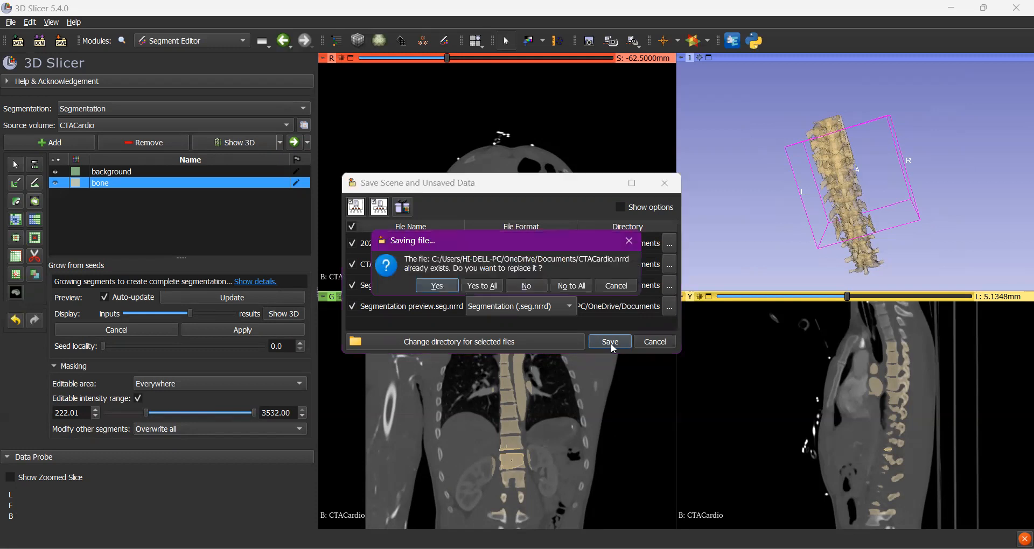
left_click(453, 287)
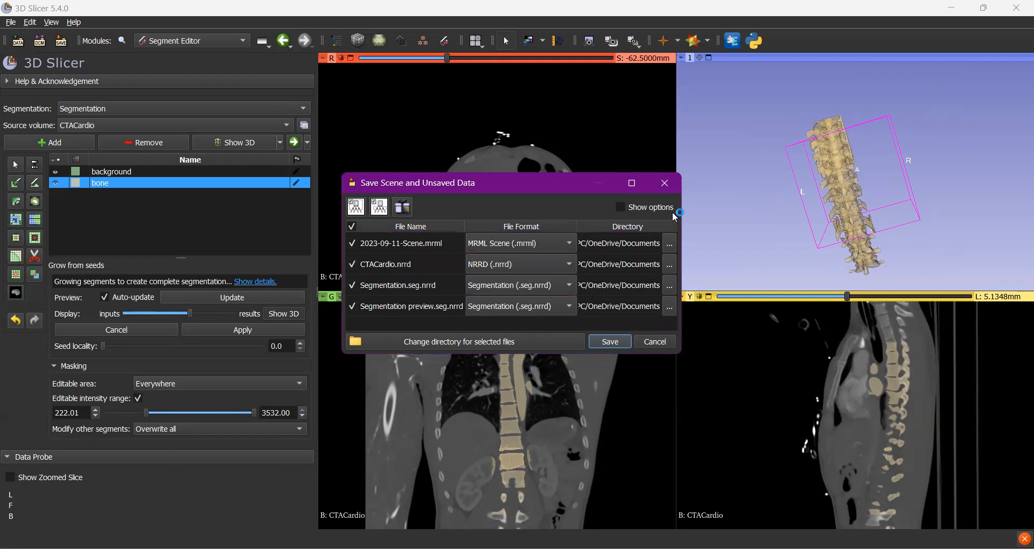